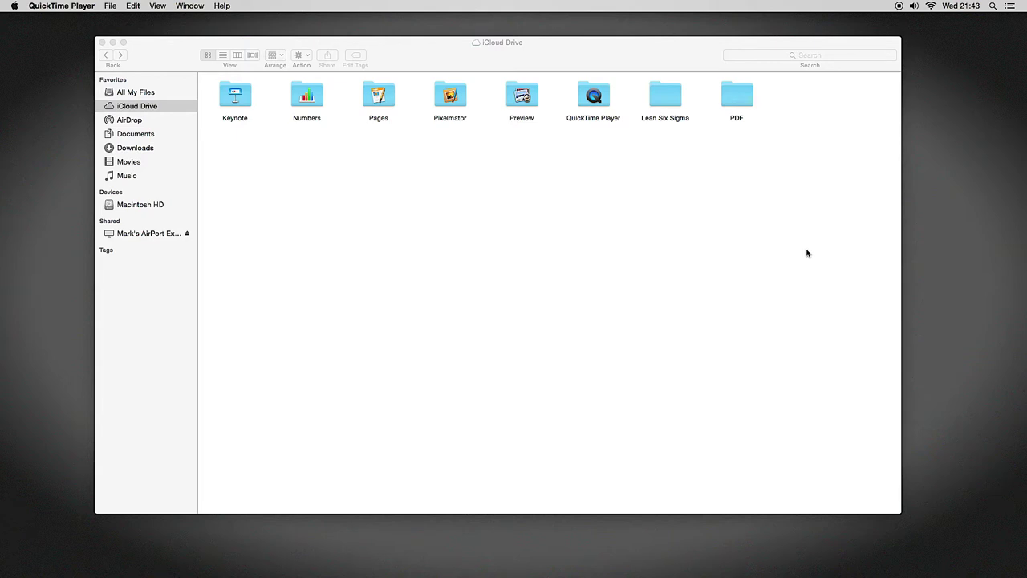
Make Finder active with the iCloud Drive window listing its eight folders, including Keynote and Pages
left_click(4, 219)
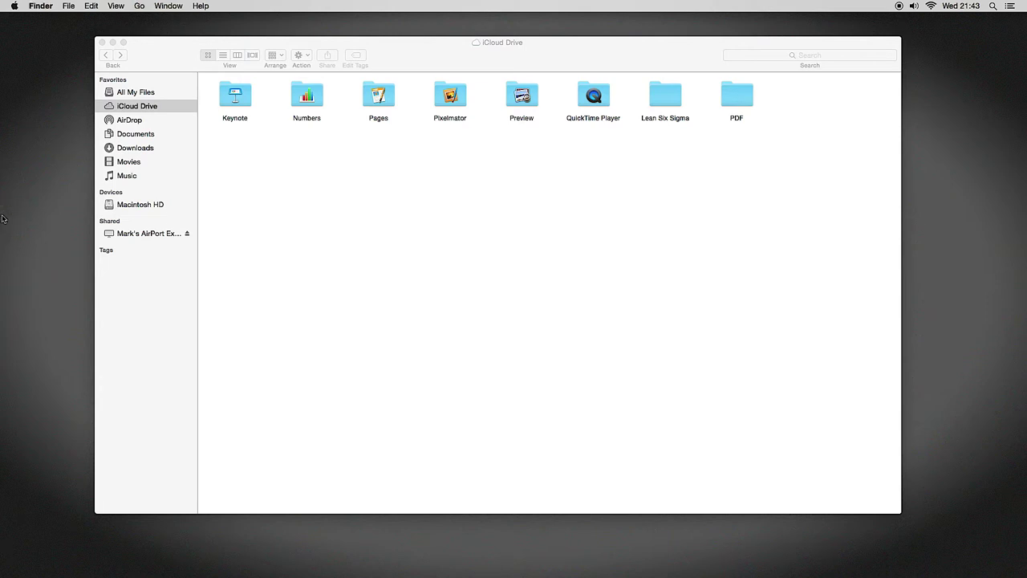
Open and close an extra All My Files window, then widen the iCloud Drive sidebar
left_click(69, 6)
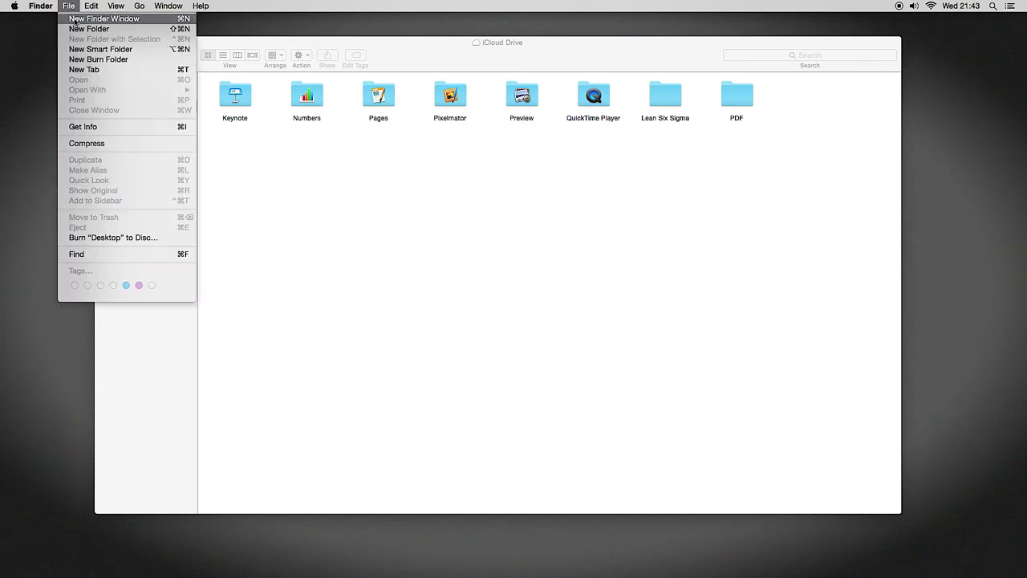
left_click(75, 19)
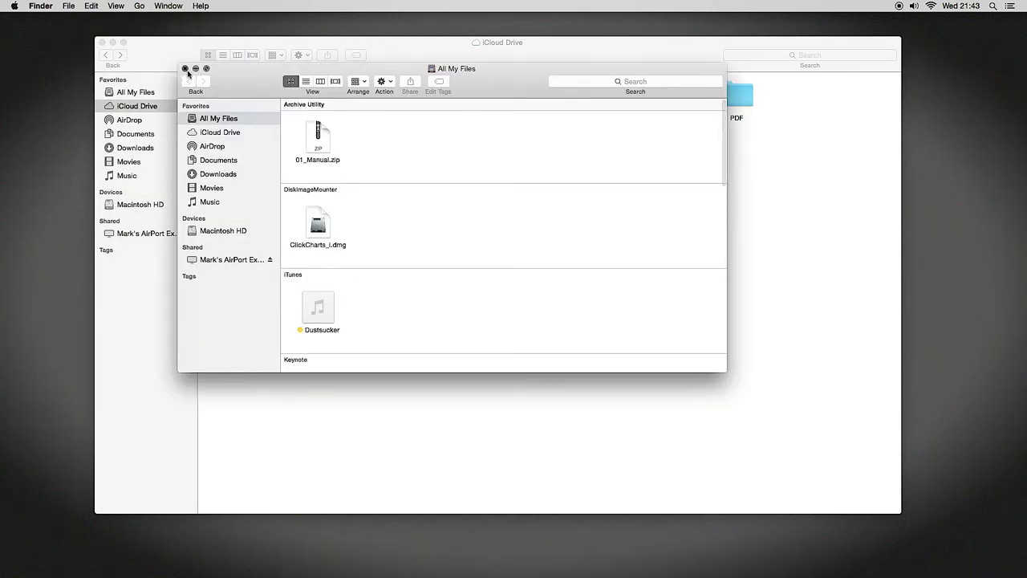
left_click(184, 69)
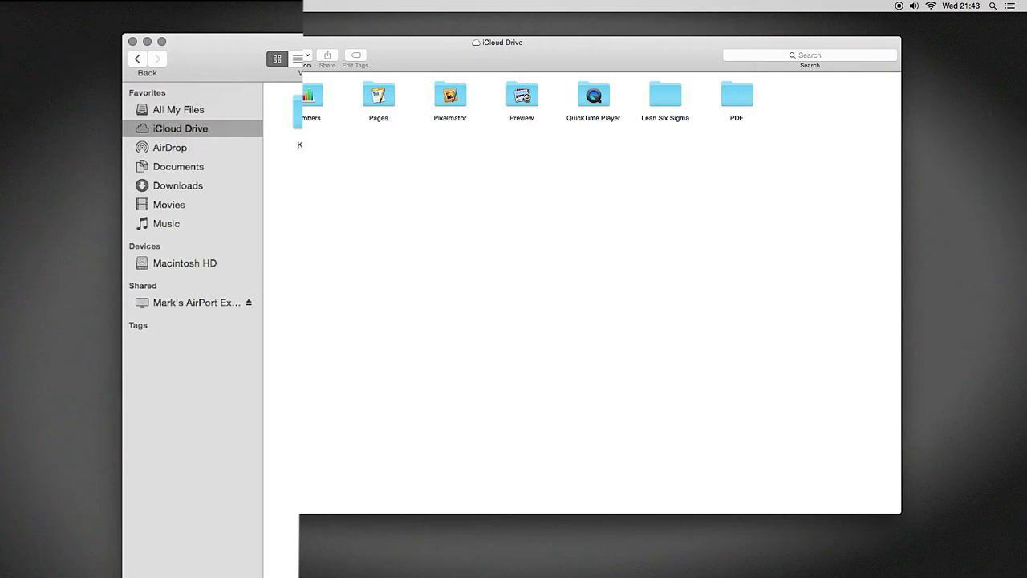
left_click_drag(264, 223, 299, 225)
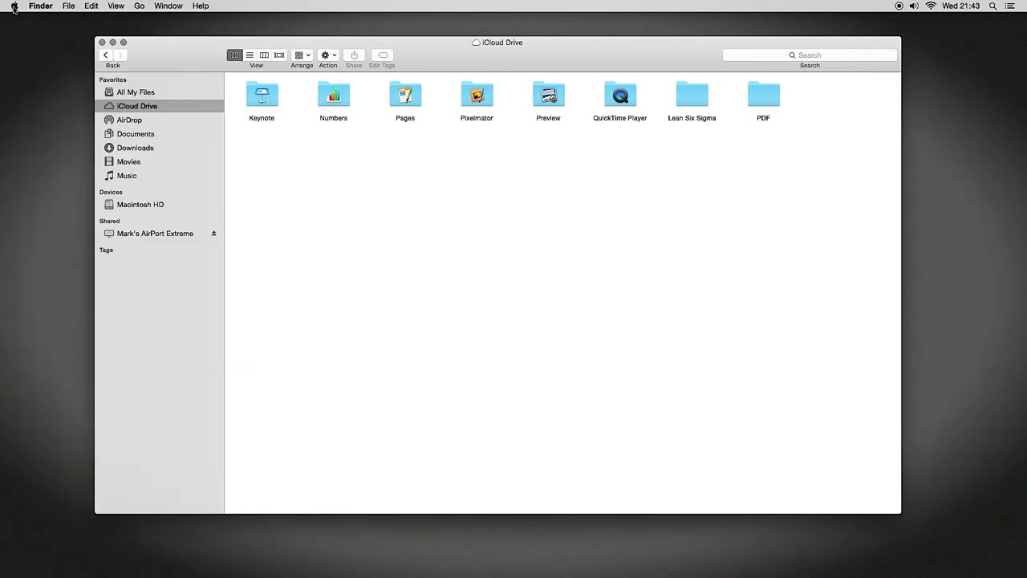
left_click(14, 7)
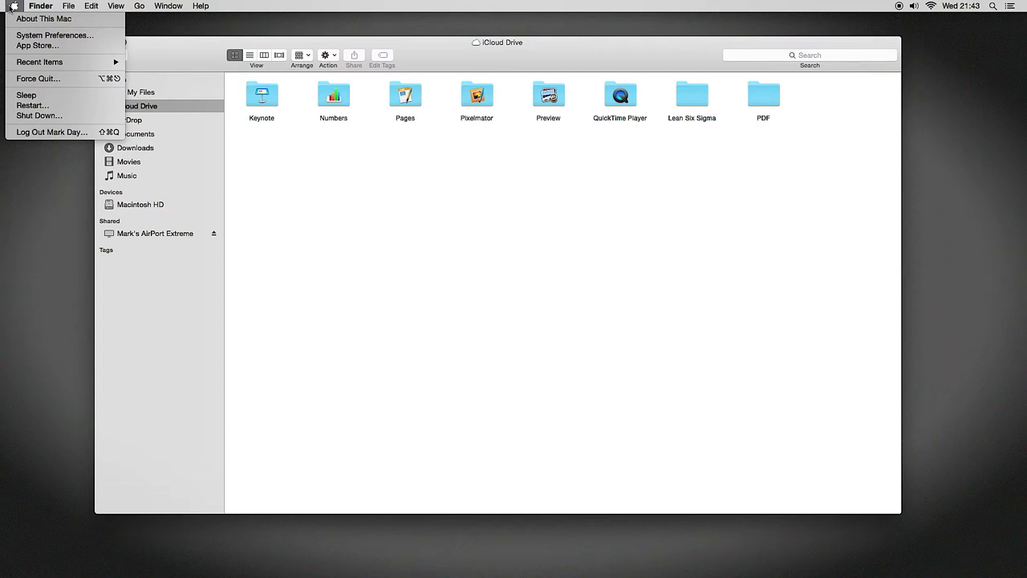
mouse_move(34, 7)
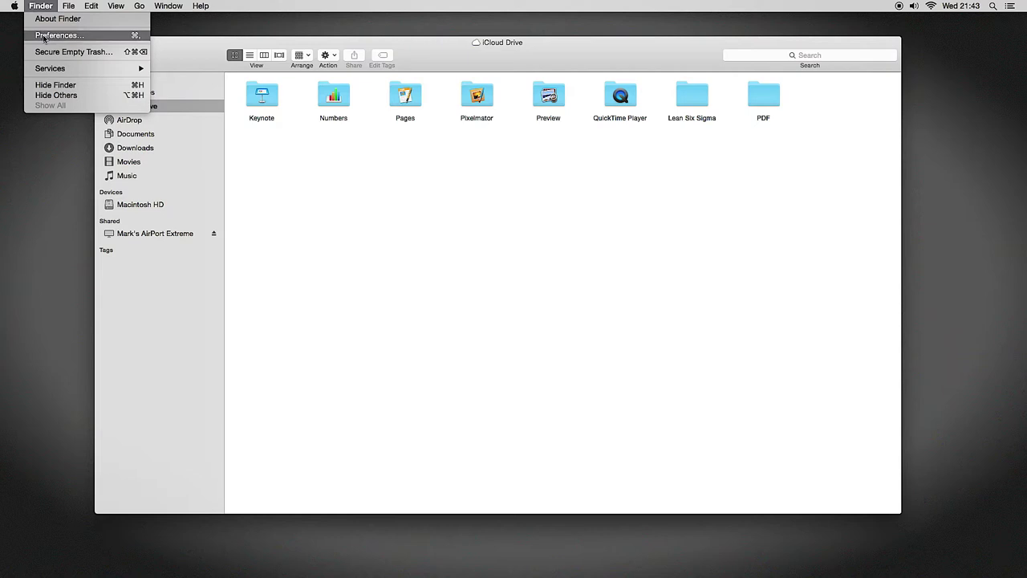
left_click(42, 35)
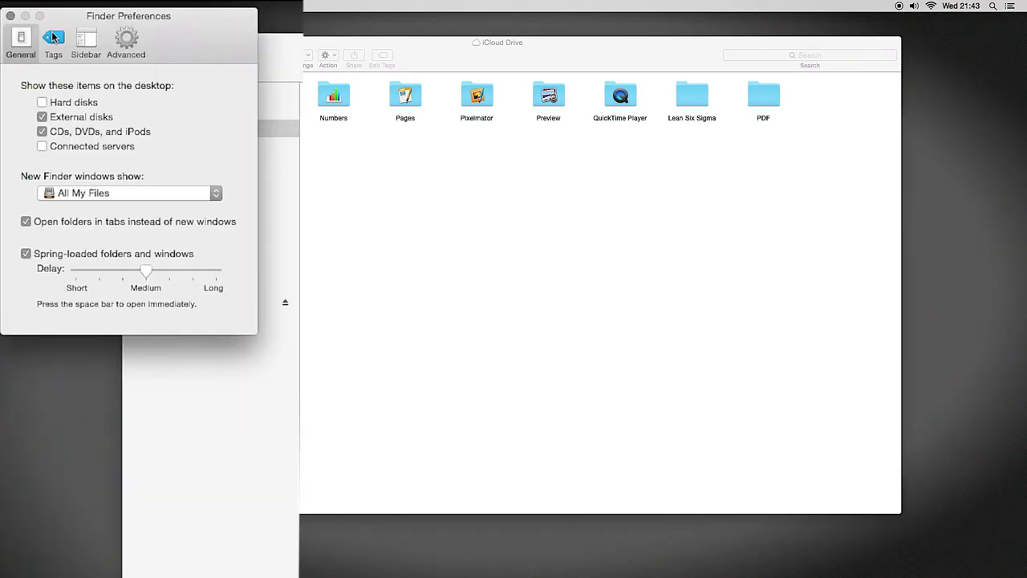
left_click(89, 44)
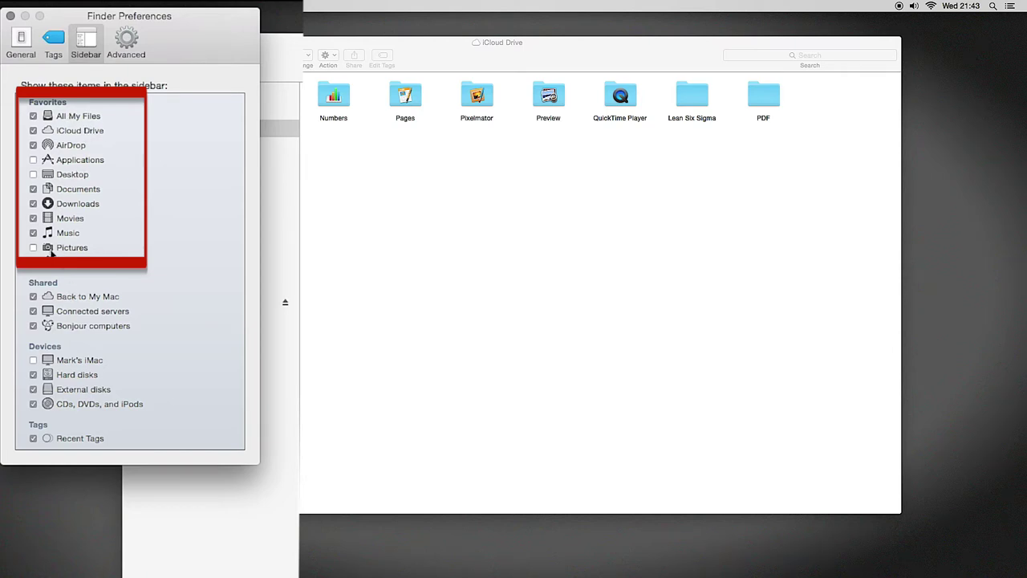
left_click(34, 131)
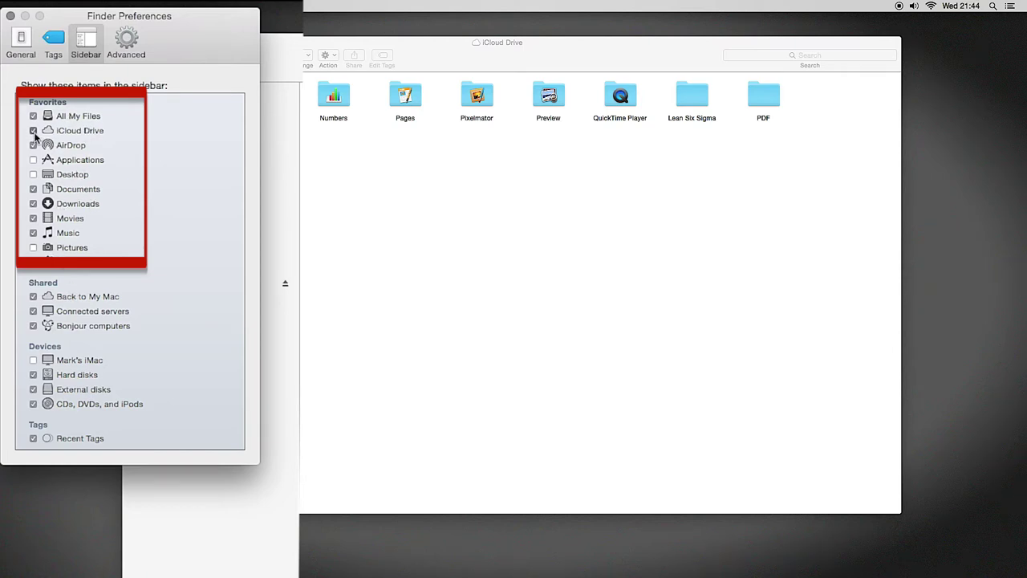
left_click(33, 132)
left_click(33, 133)
left_click(34, 132)
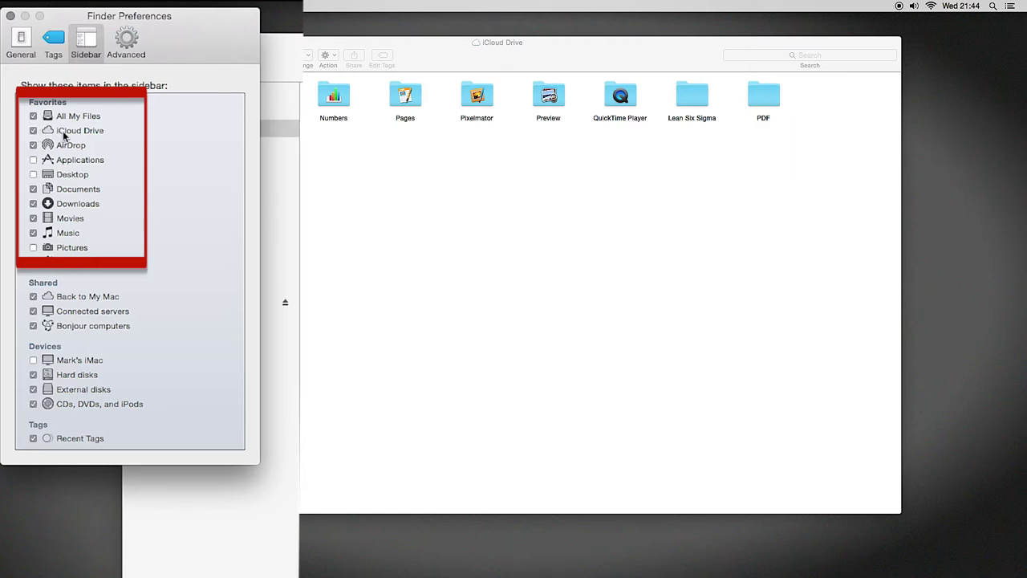
left_click(33, 133)
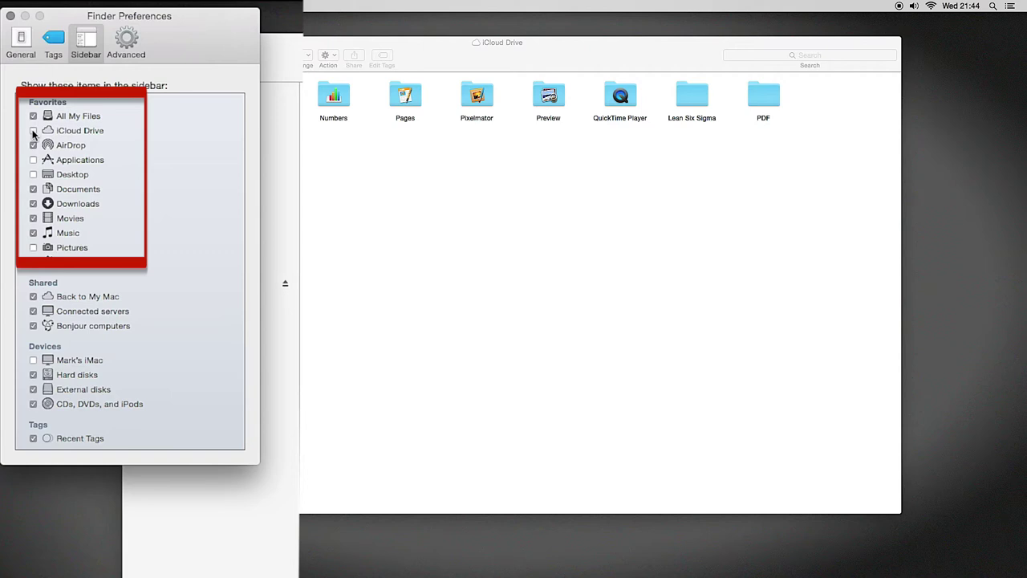
left_click(34, 133)
left_click(20, 38)
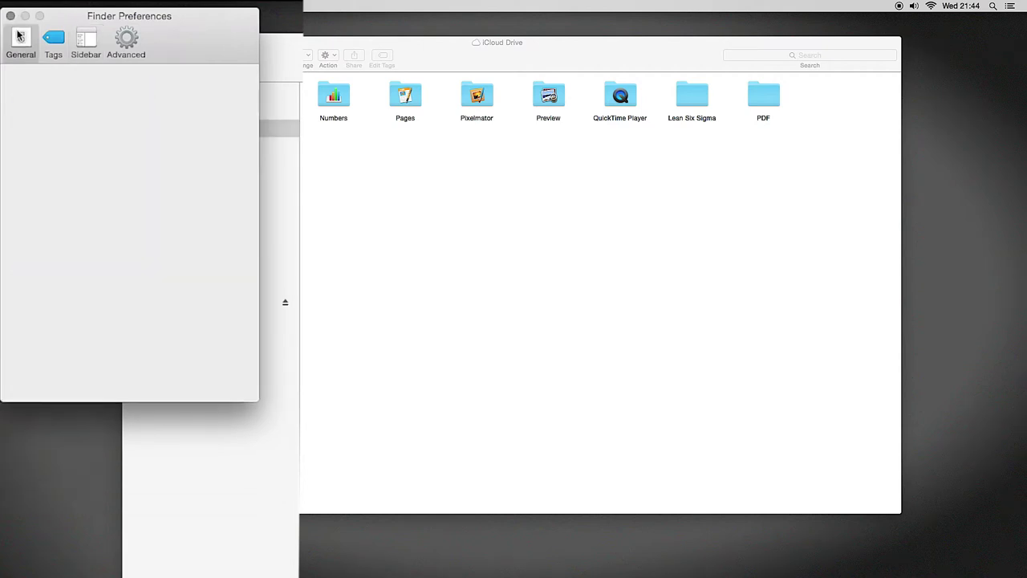
left_click(11, 16)
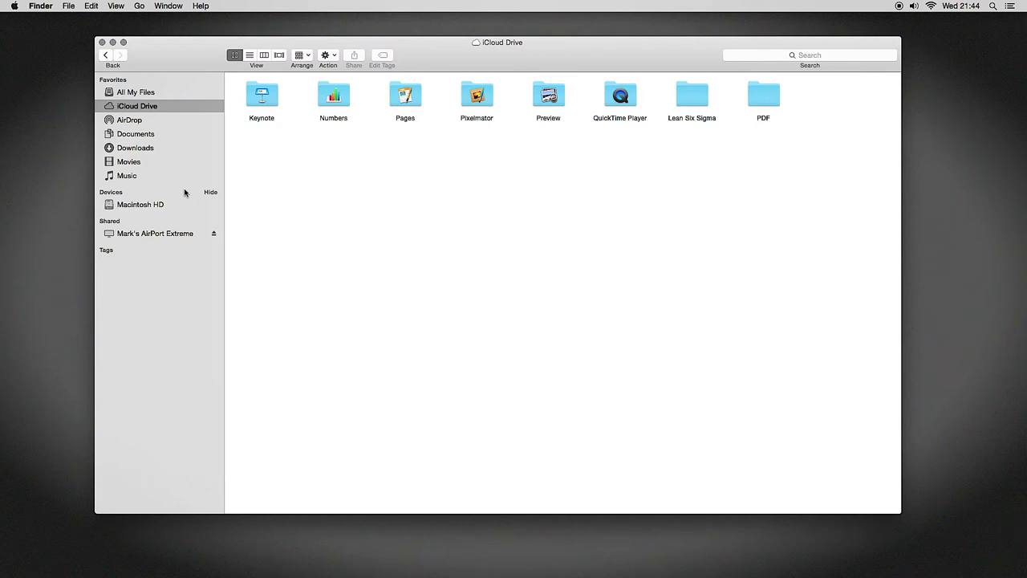
left_click(140, 93)
left_click(142, 107)
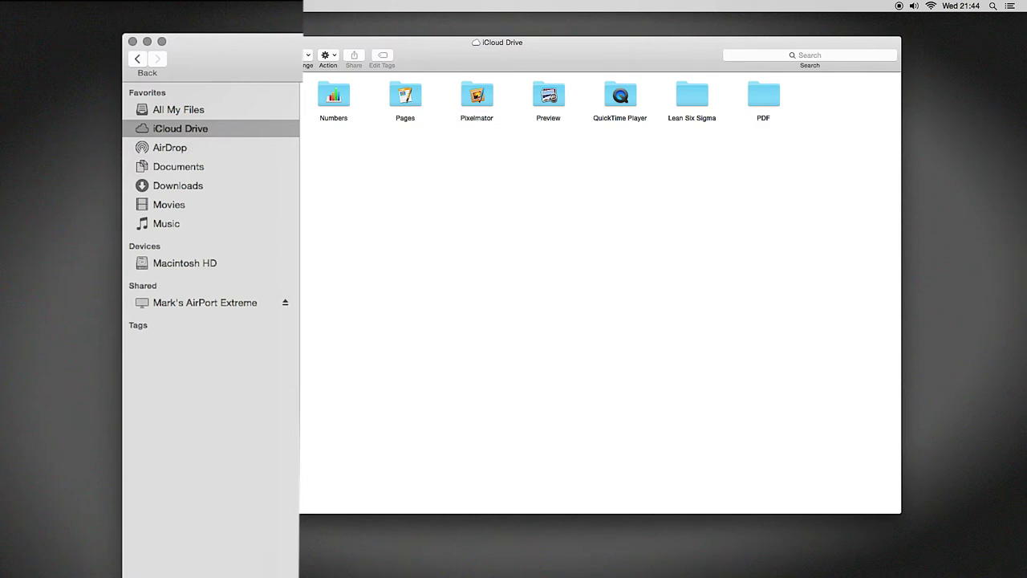
left_click_drag(297, 143, 800, 81)
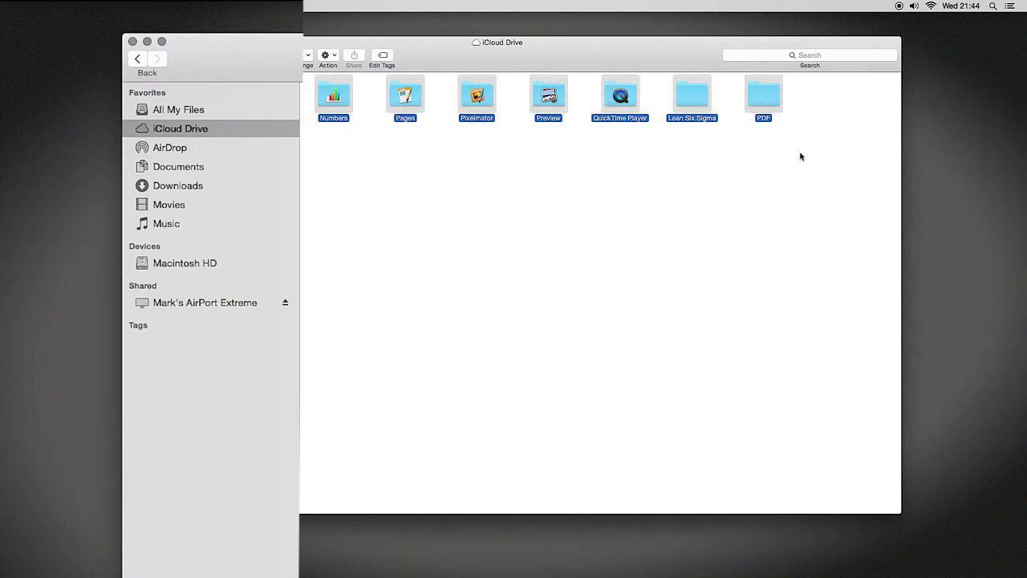
left_click(679, 259)
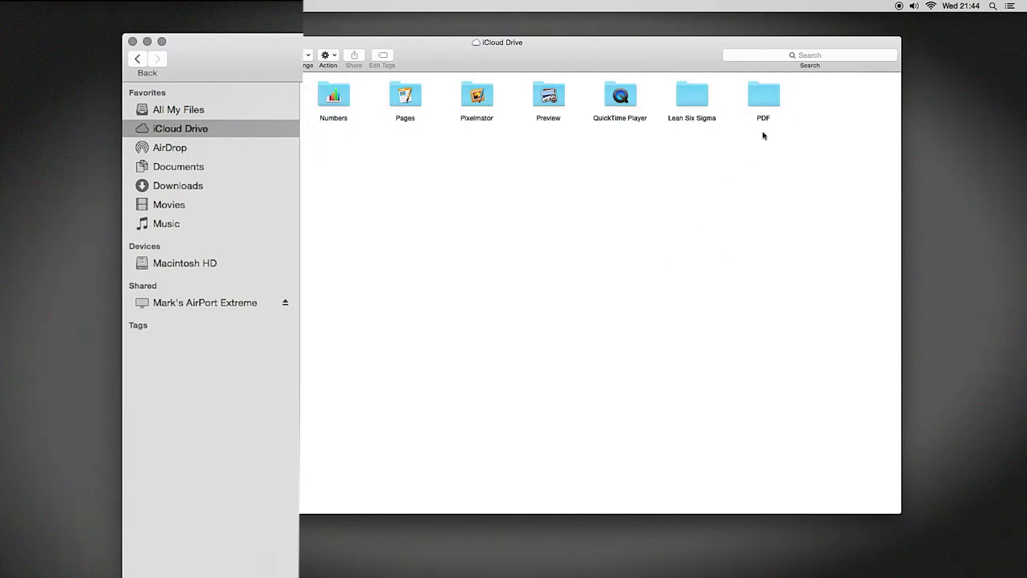
left_click_drag(791, 143, 694, 118)
left_click(698, 186)
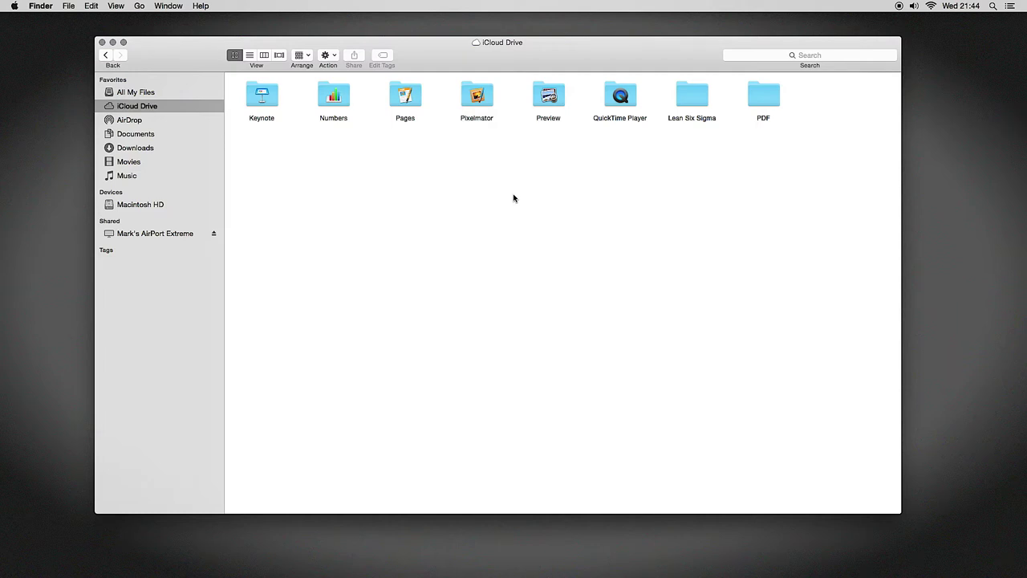
right_click(484, 167)
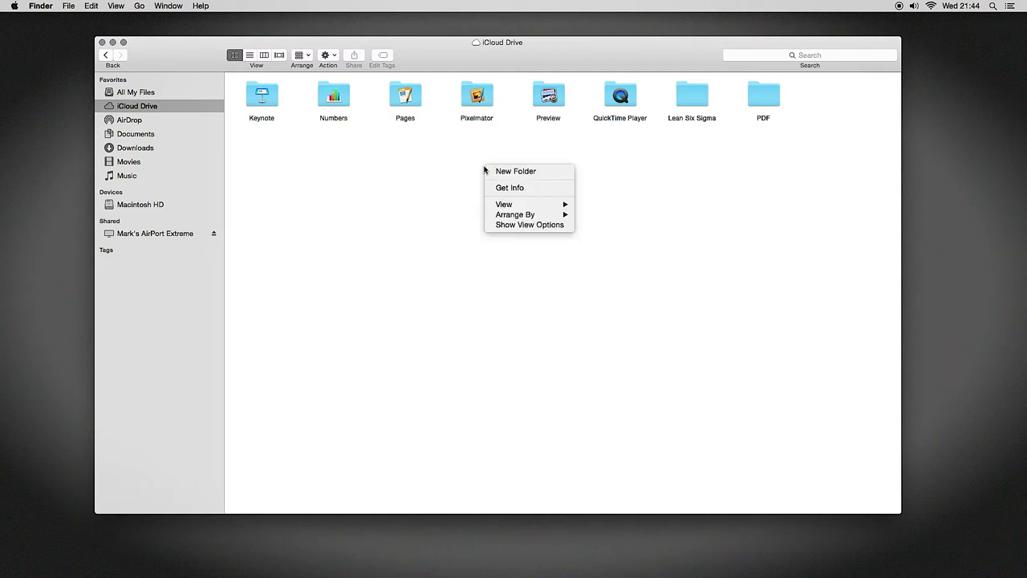
left_click(454, 172)
left_click(331, 55)
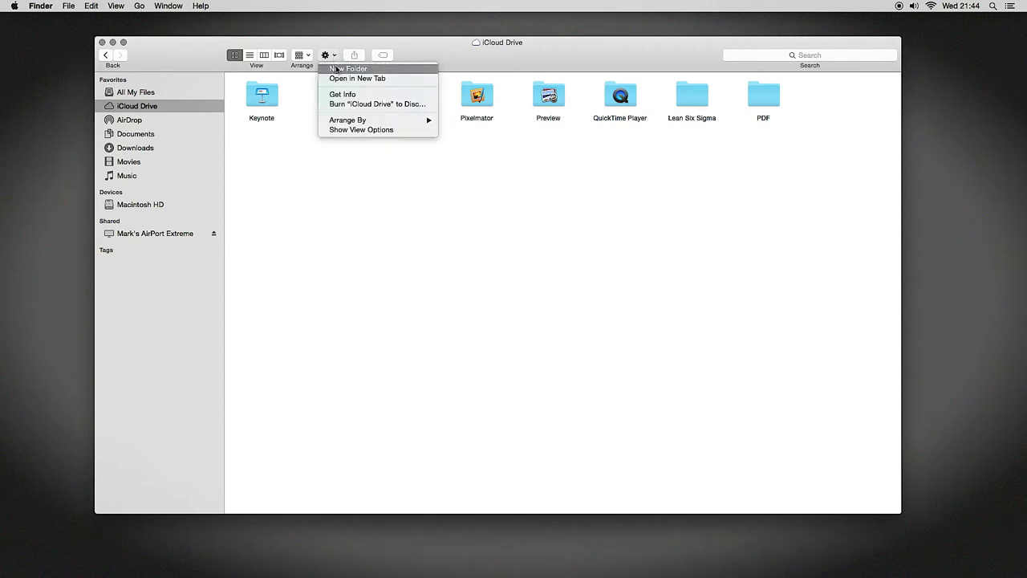
left_click(347, 69)
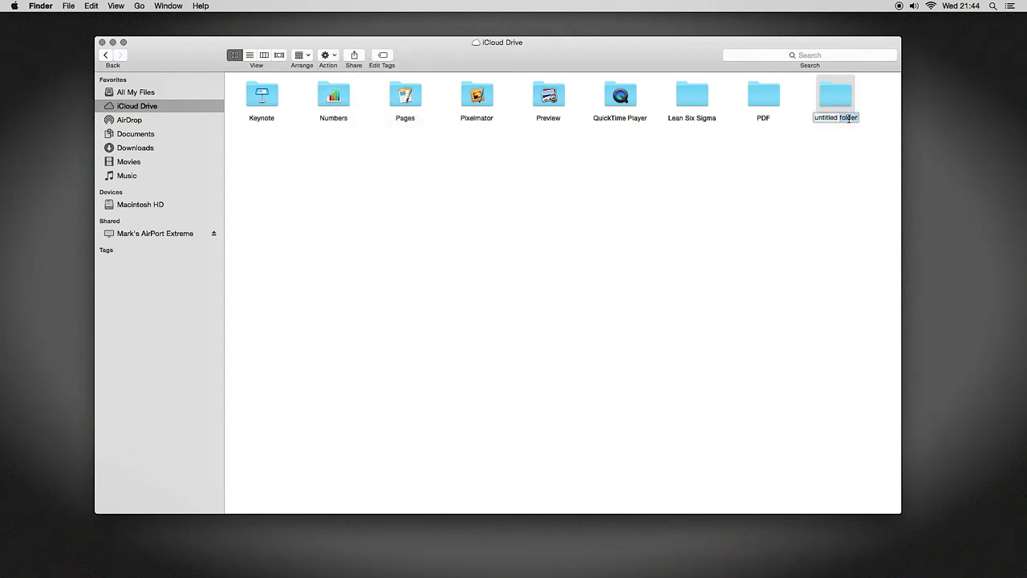
left_click(839, 113)
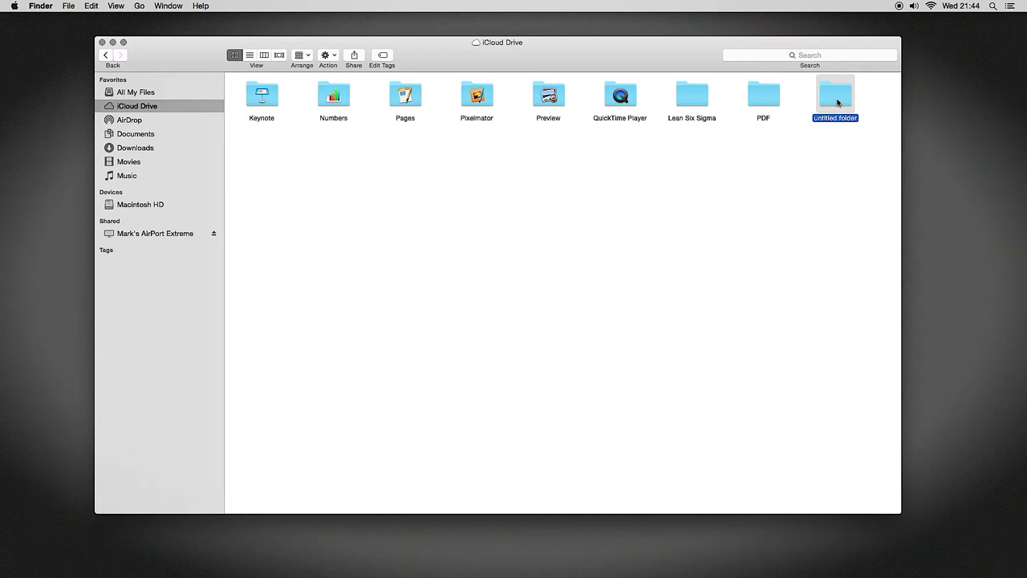
key("super+BackSpace")
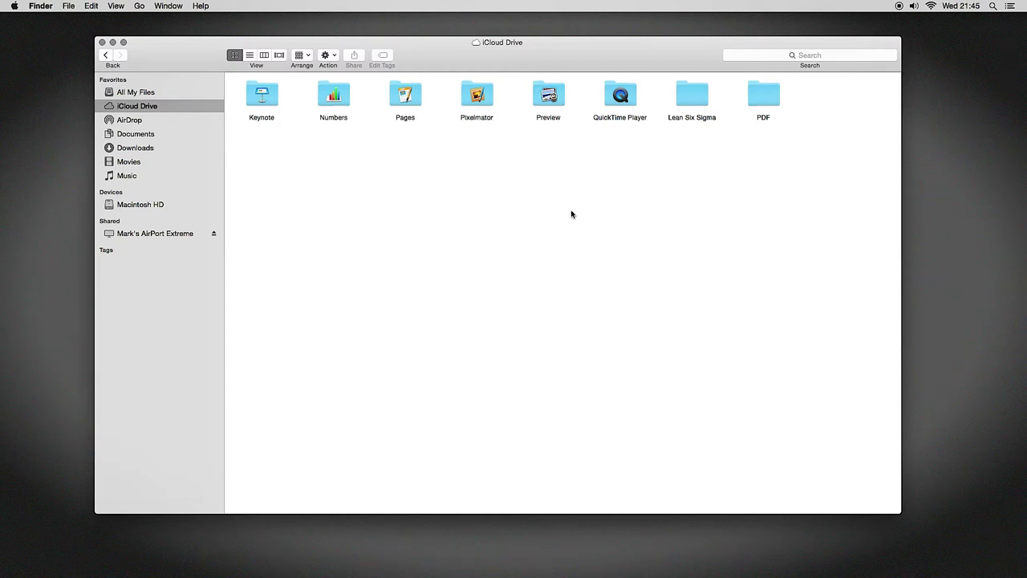
Open the Pixelmator folder and arrange its items by Name, then back by Kind
left_click(481, 105)
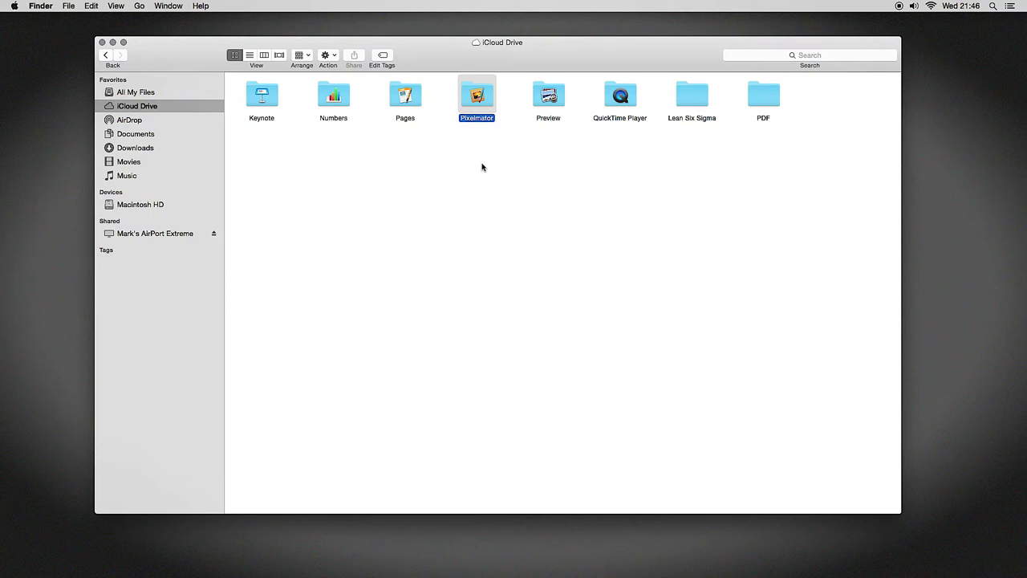
double_click(489, 100)
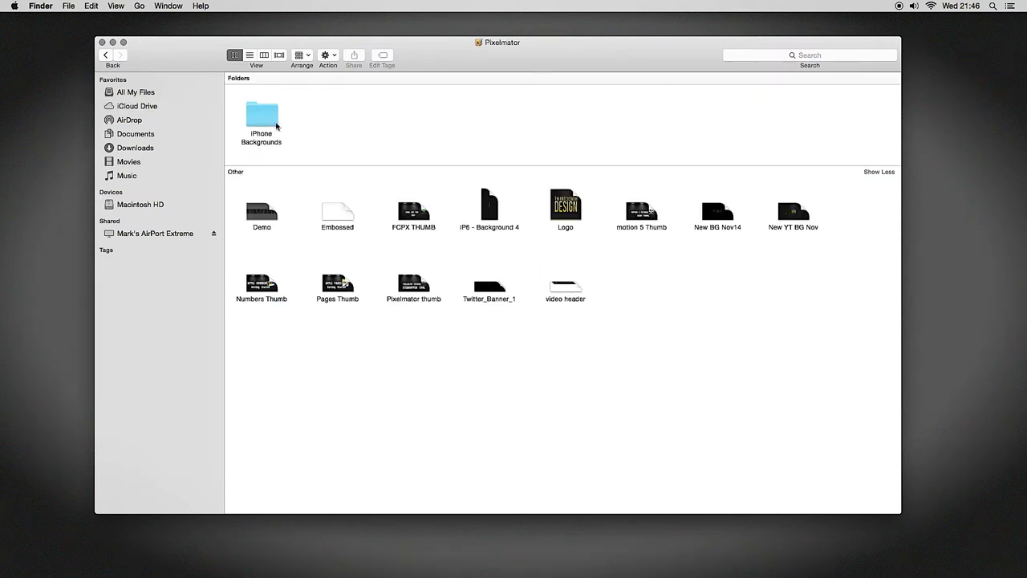
left_click(307, 56)
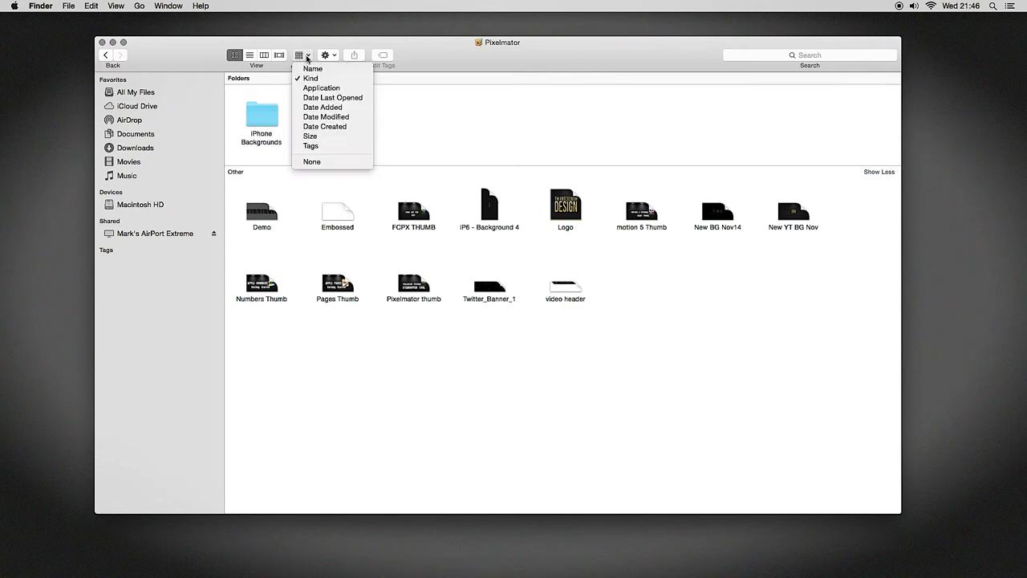
left_click(511, 156)
left_click(309, 57)
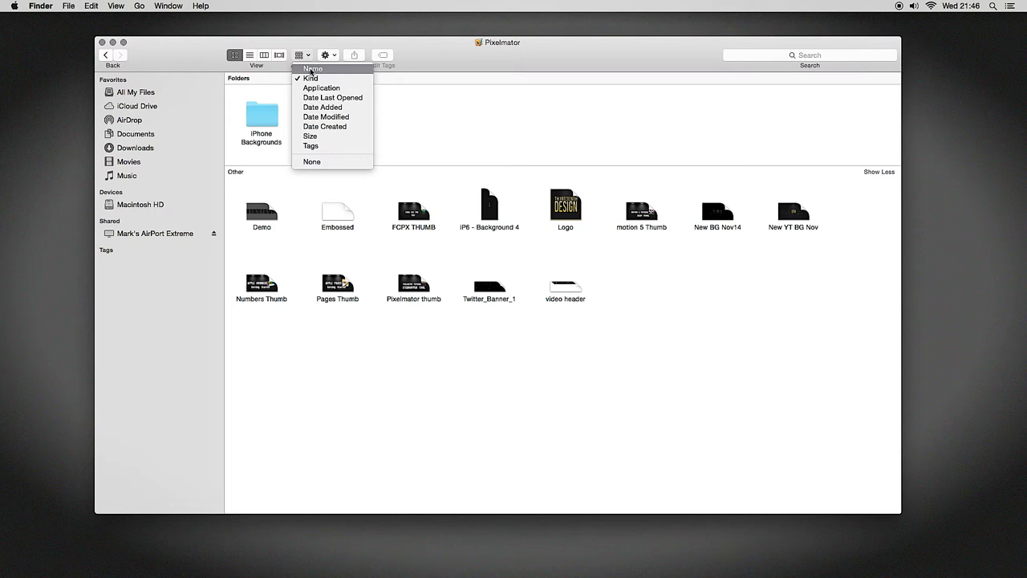
left_click(312, 69)
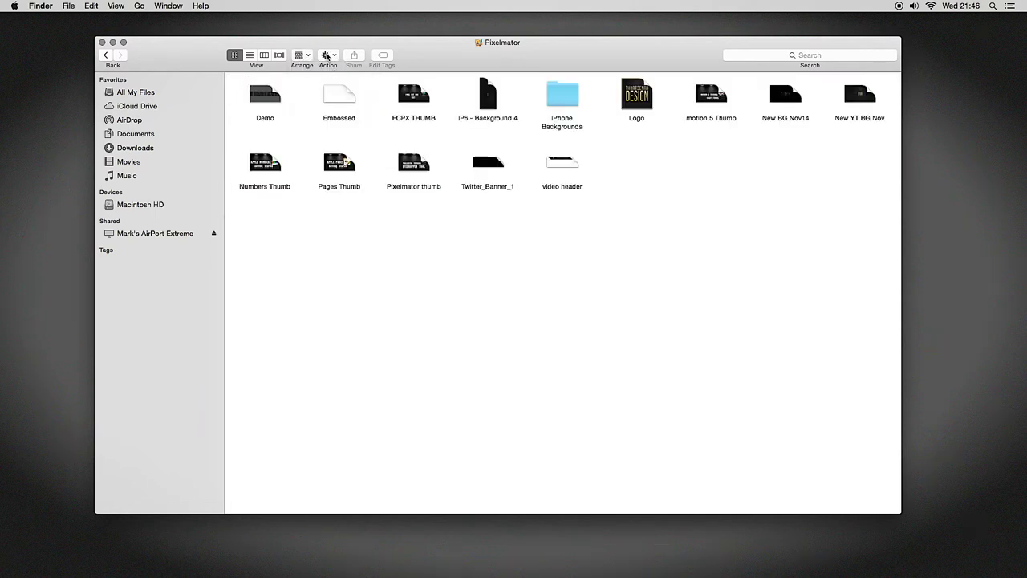
left_click(309, 57)
left_click(311, 78)
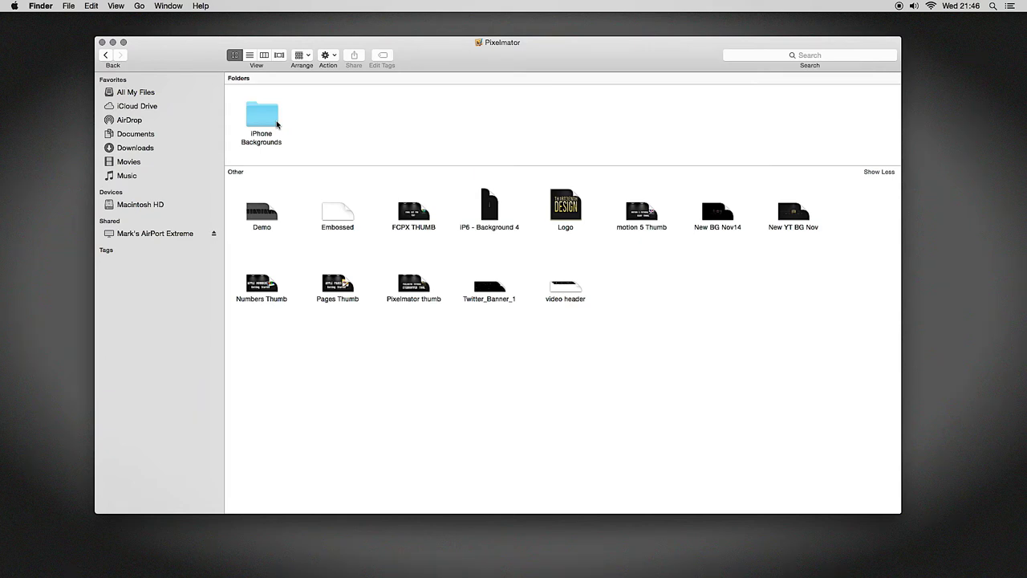
Open iP6 Blank from the iPhone Backgrounds folder in Pixelmator
double_click(276, 123)
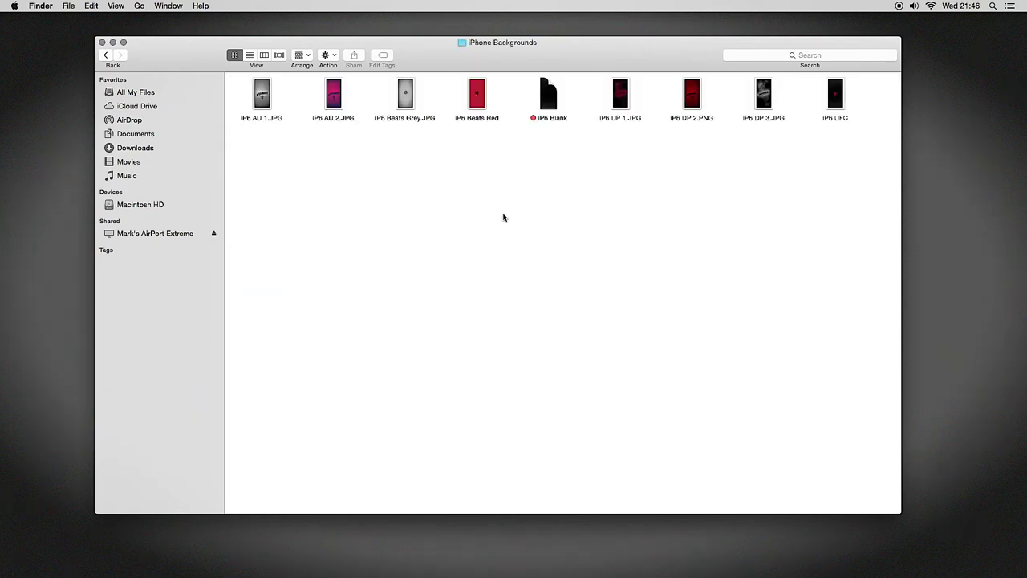
left_click(554, 93)
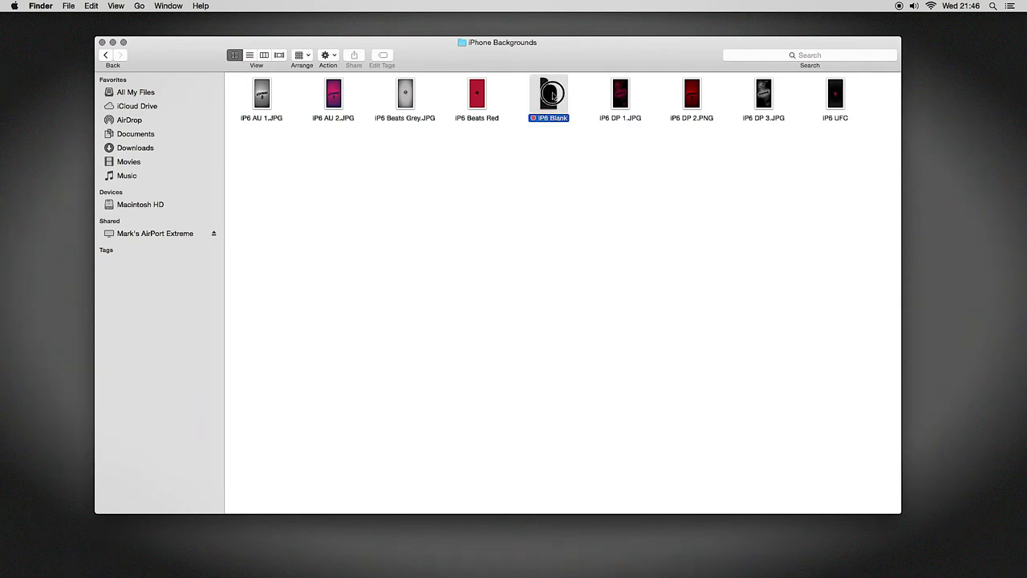
double_click(550, 101)
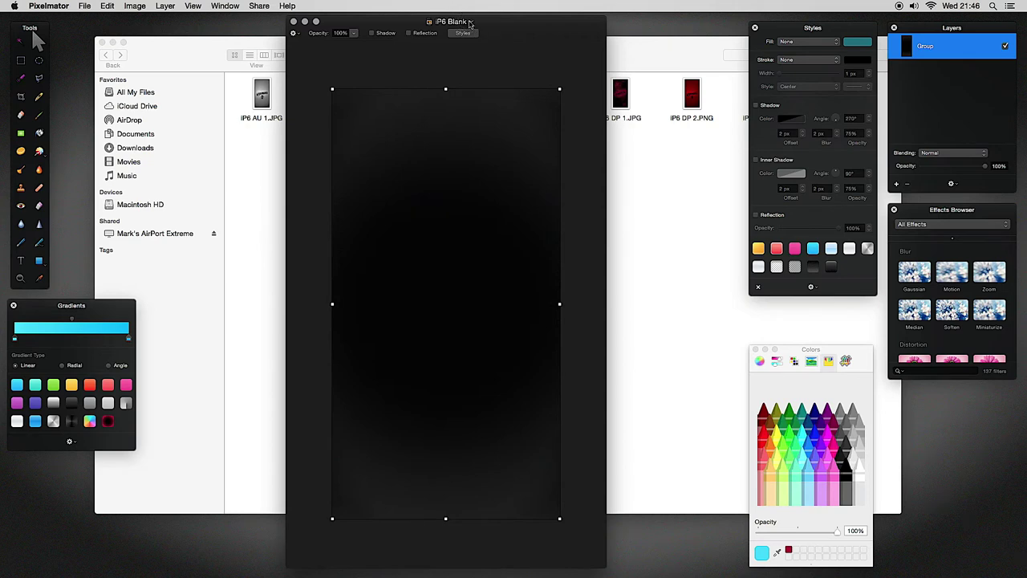
Duplicate the iP6 Blank document with File > Duplicate
left_click(470, 23)
left_click(312, 91)
left_click(397, 68)
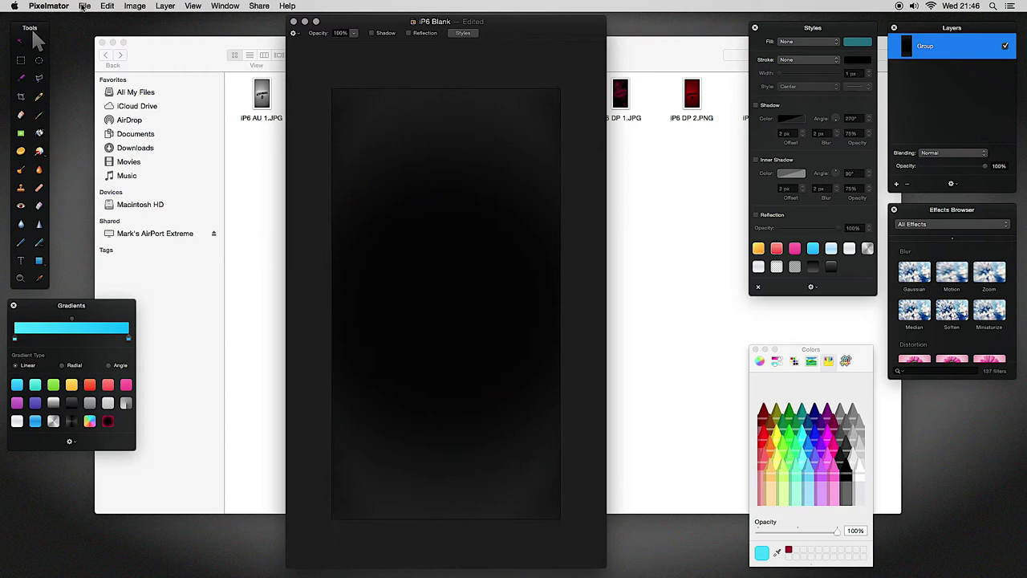
left_click(83, 7)
left_click(114, 76)
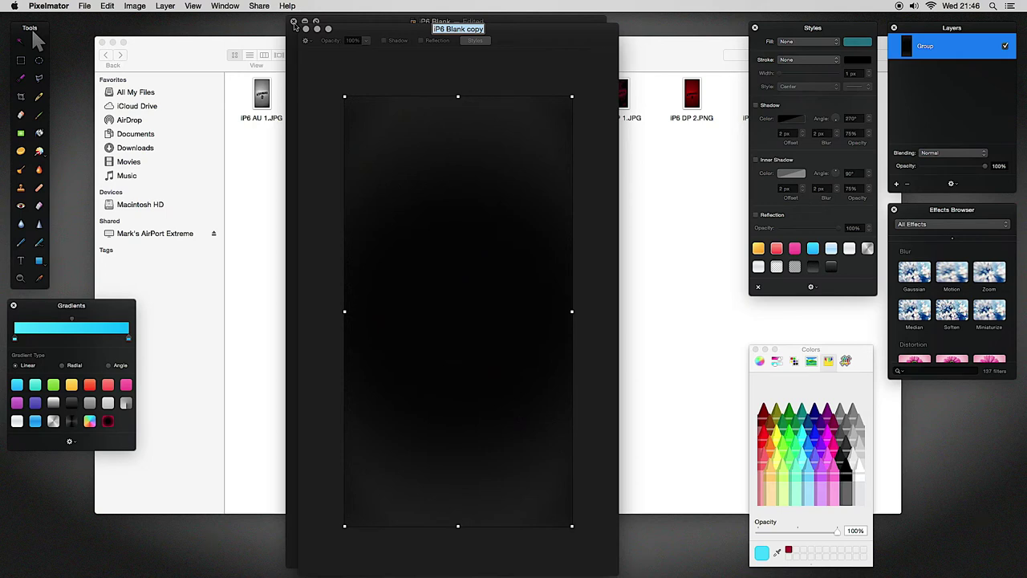
Close the original iP6 Blank window and return to the iPhone Backgrounds folder in Finder
left_click(293, 22)
mouse_move(520, 34)
left_mouse_down()
mouse_move(449, 43)
mouse_move(462, 24)
mouse_move(513, 26)
left_mouse_up()
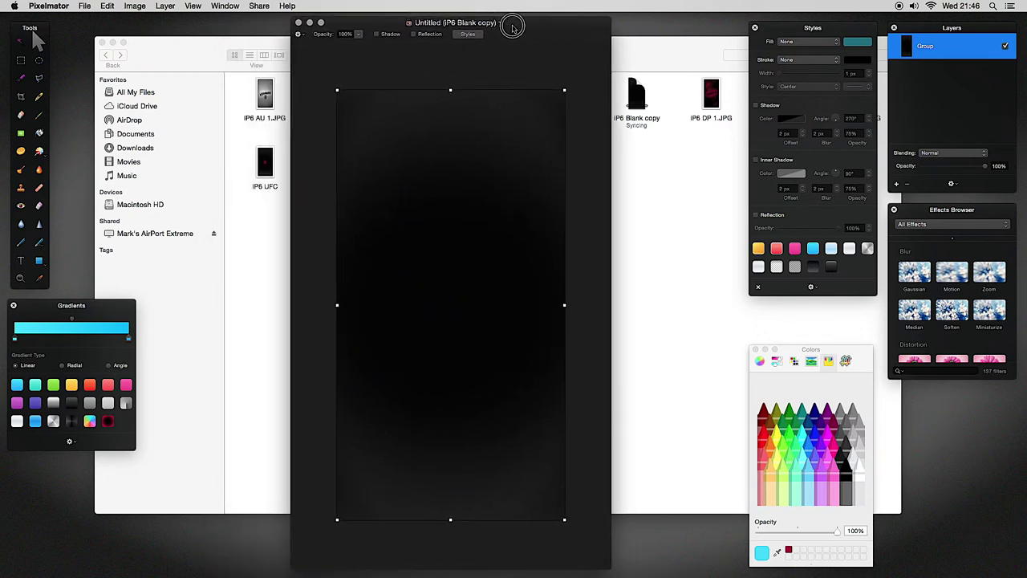
left_click(208, 50)
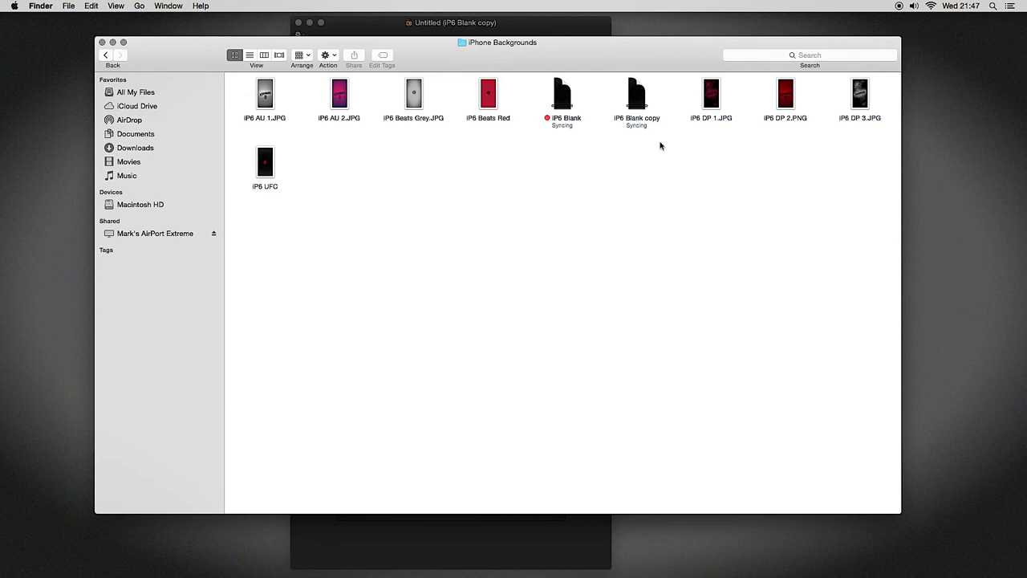
Reopen iP6 Blank copy in Pixelmator and show its name and location details
double_click(631, 101)
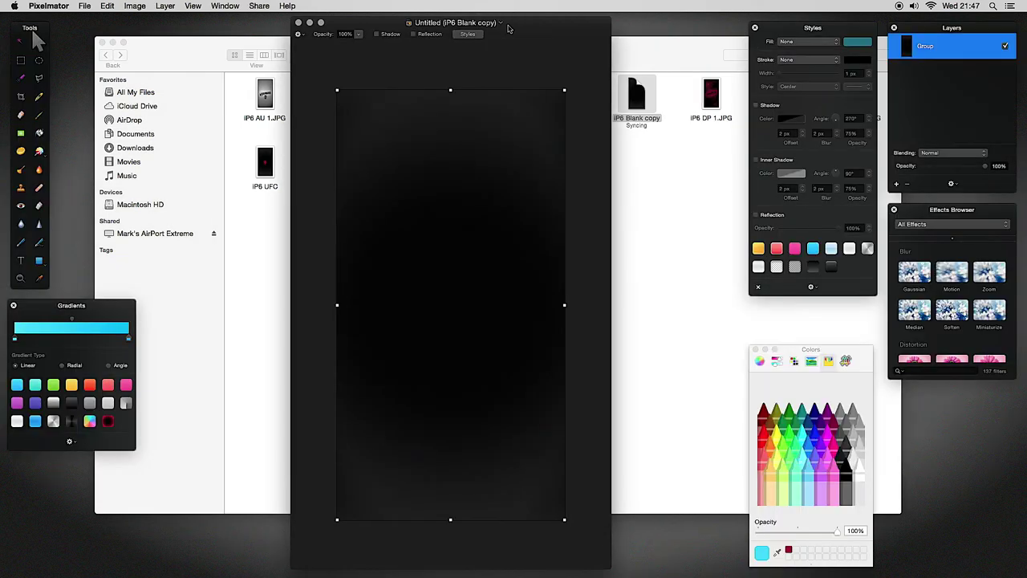
left_click_drag(507, 29, 541, 28)
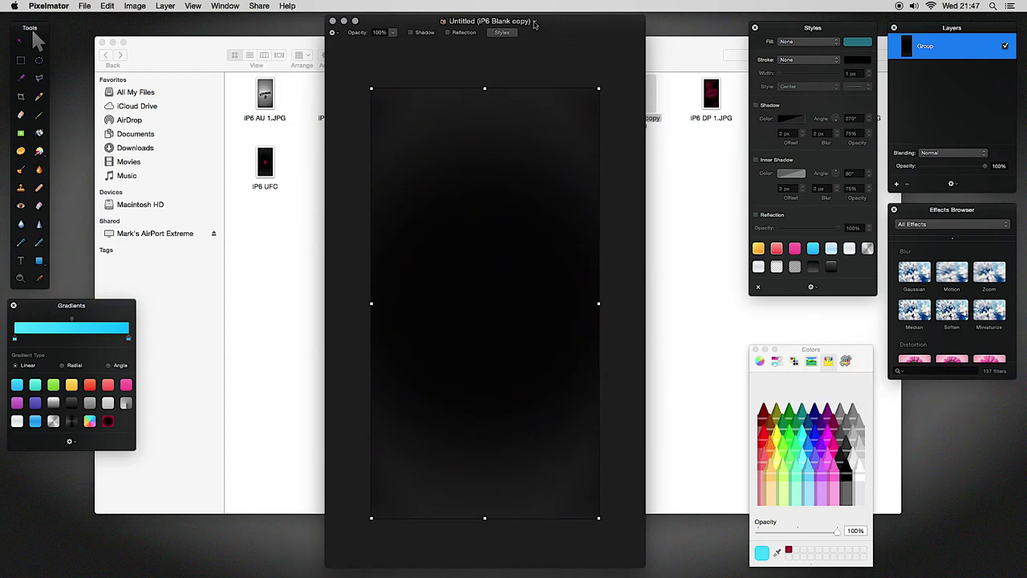
left_click(534, 22)
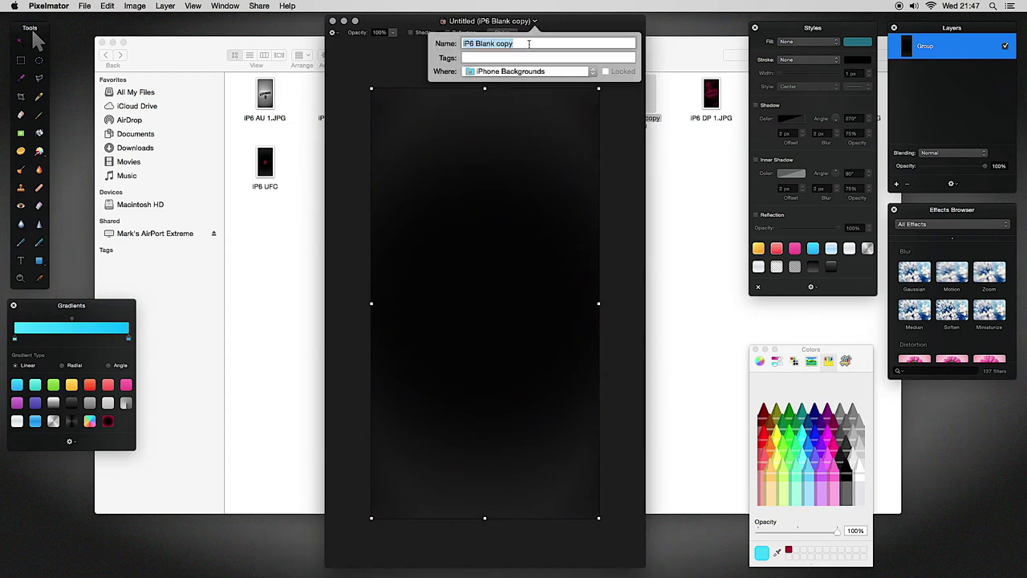
Replace 'Blank copy' with RED in the name field, renaming the document to iP6 RED
left_click(518, 44)
left_click_drag(514, 44, 471, 51)
left_click(458, 51)
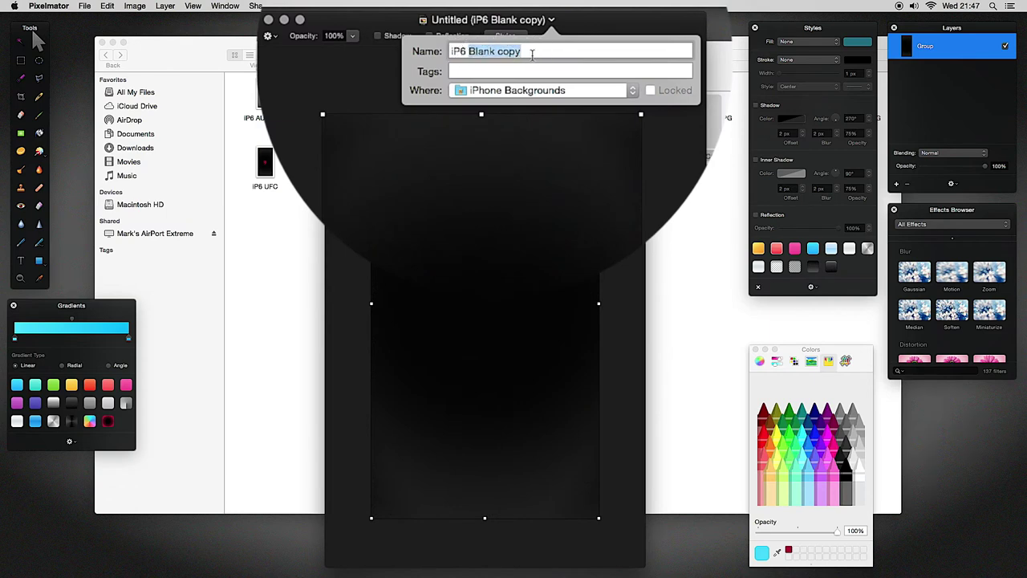
type("RED")
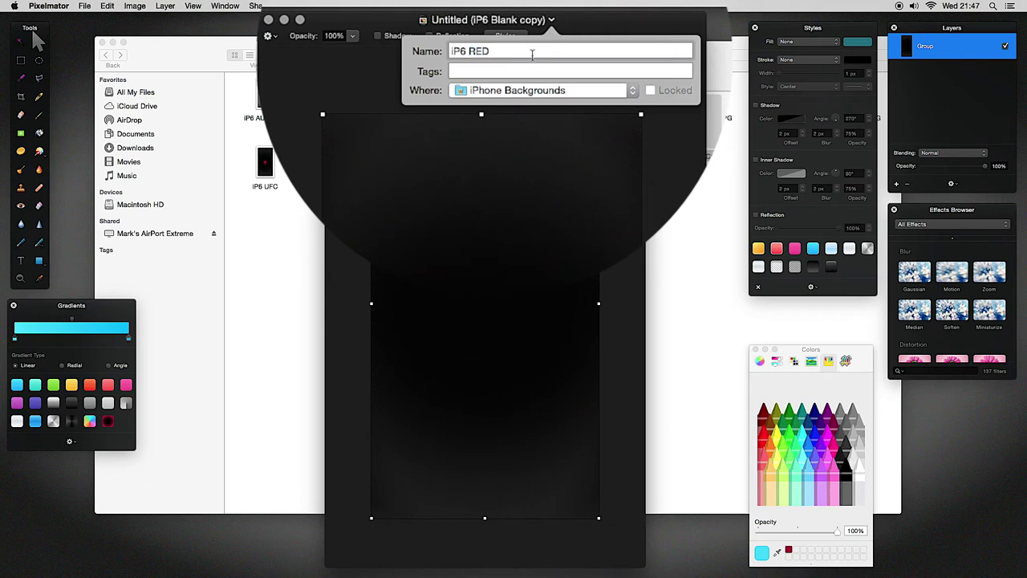
key("Return")
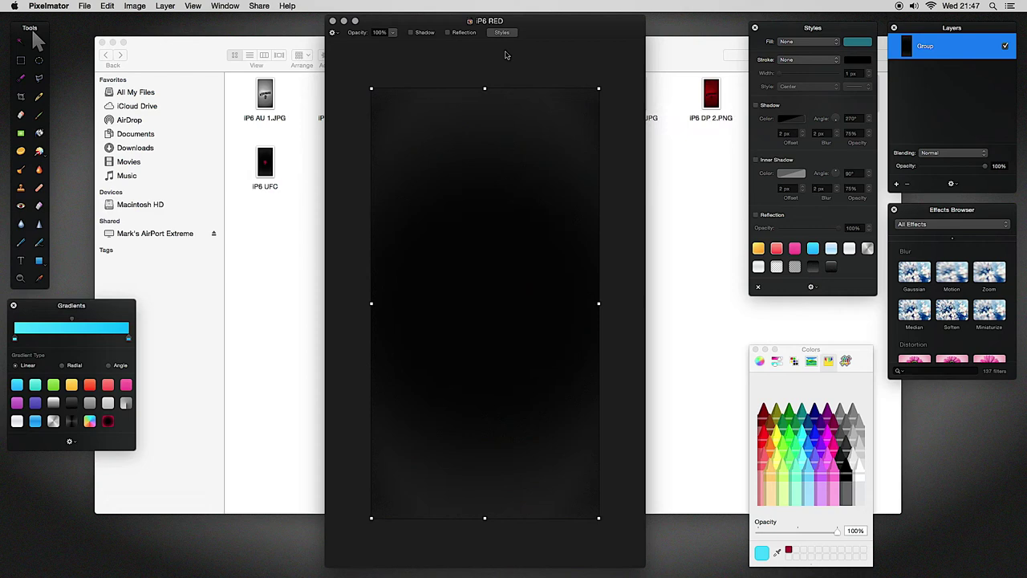
Look through the available tags for iP6 RED without adding any
left_click(504, 24)
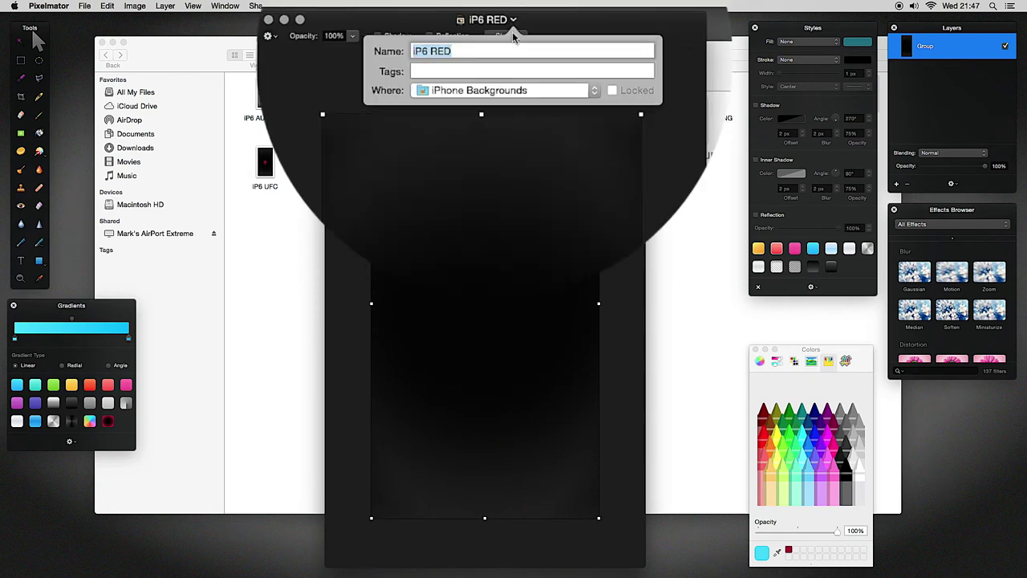
left_click(459, 70)
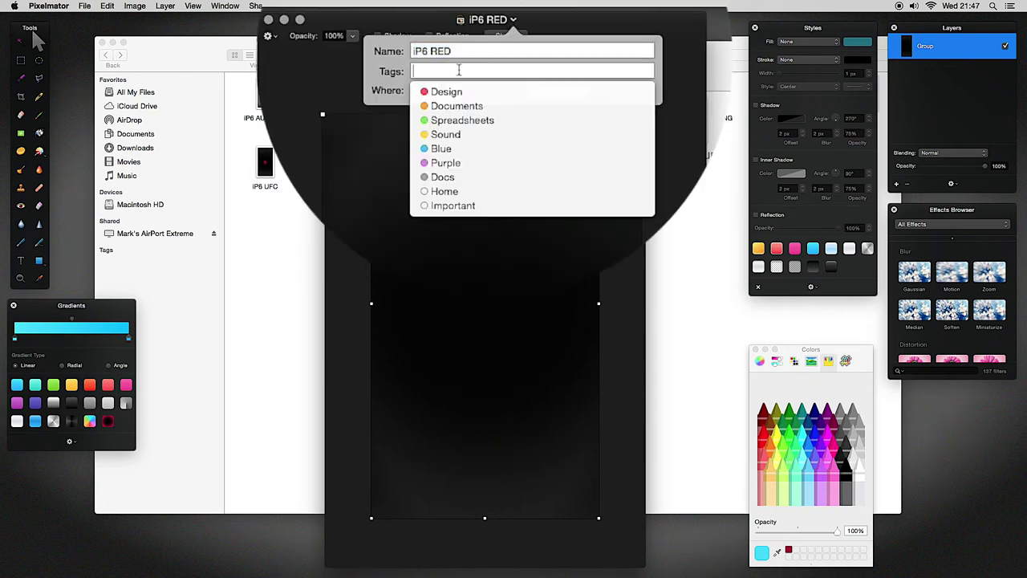
left_click(382, 177)
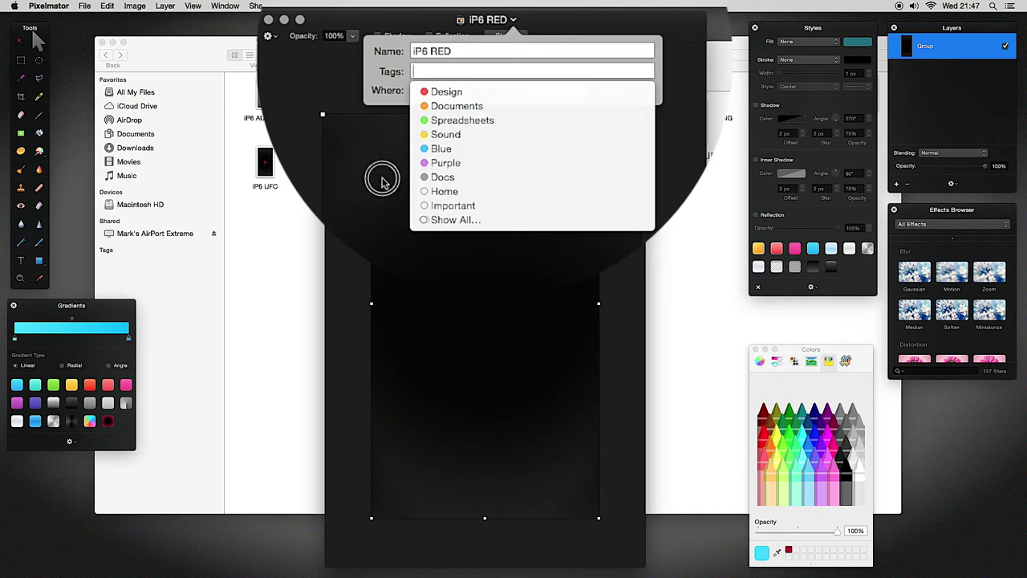
left_click(496, 21)
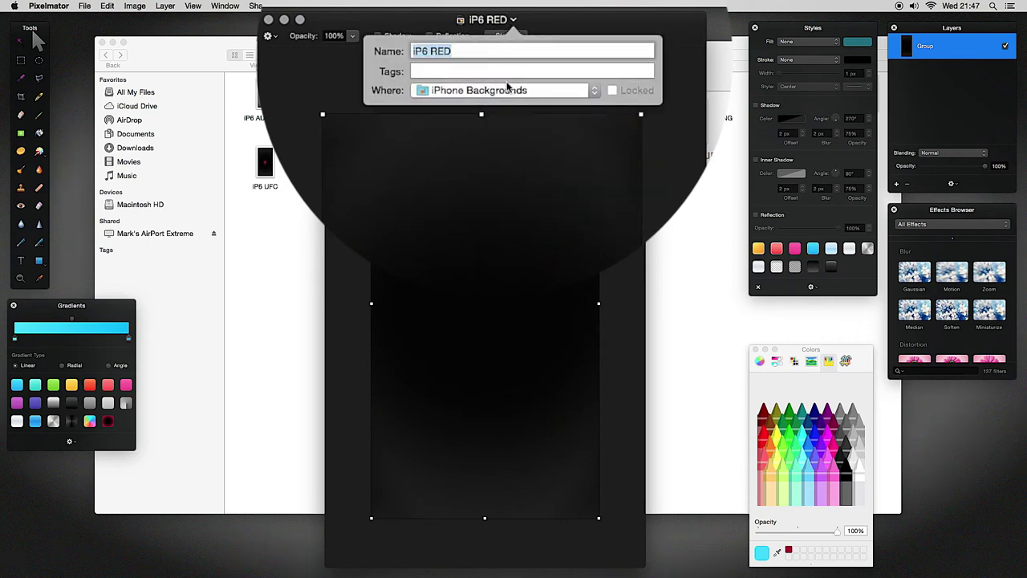
Set iP6 RED's location to iCloud Drive and confirm the file appears there in Finder
left_click(593, 91)
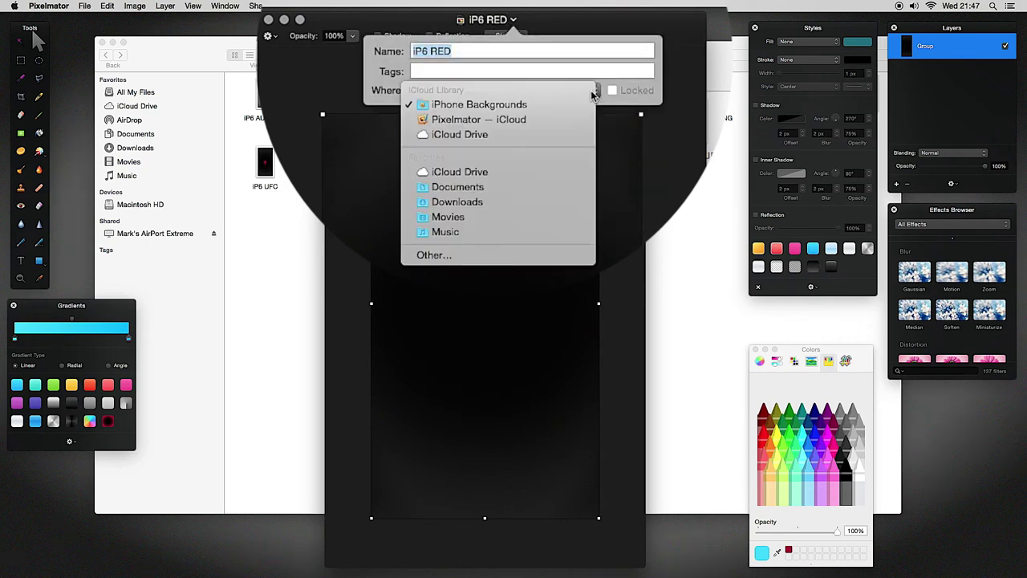
left_click(509, 134)
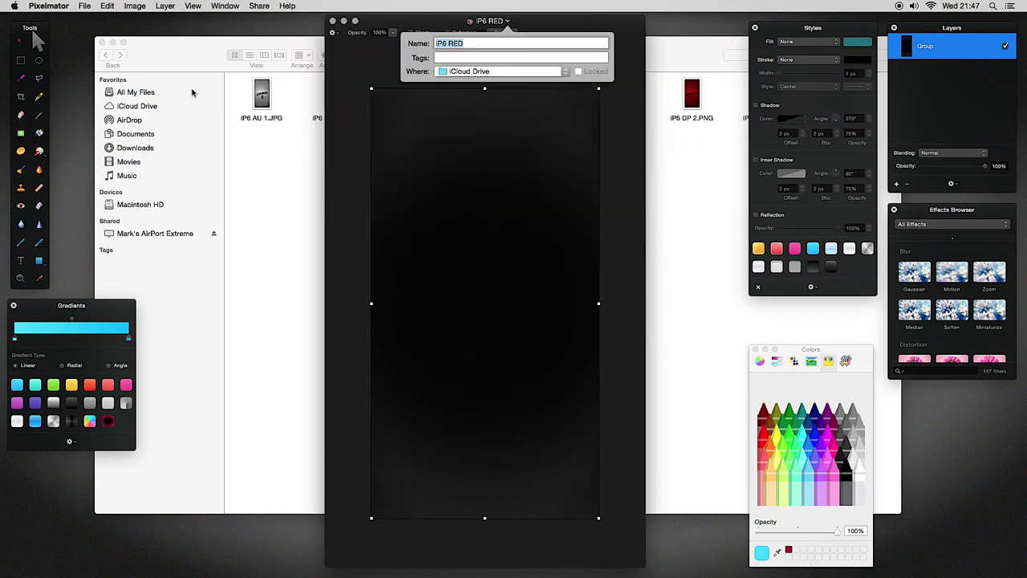
left_click(143, 106)
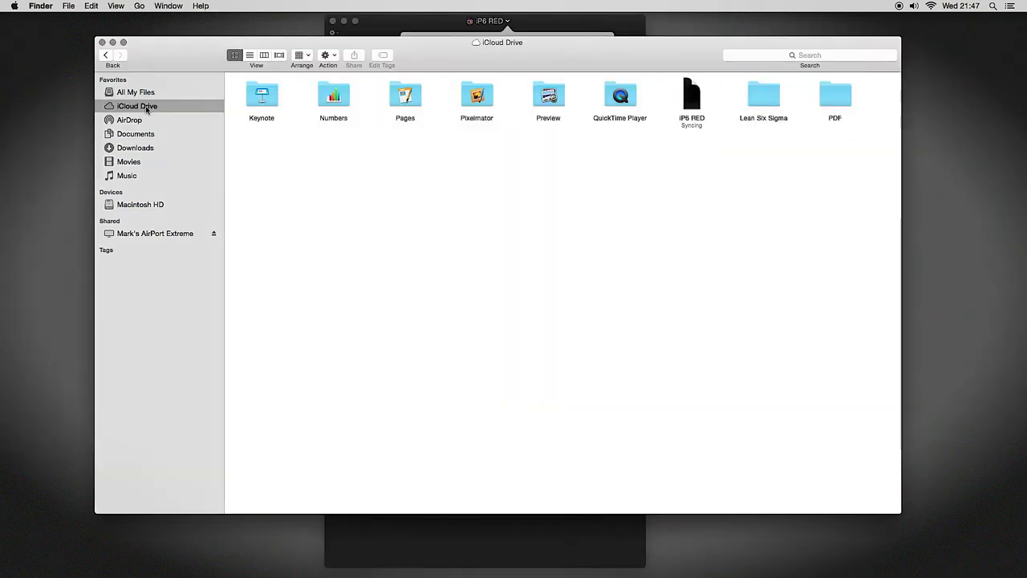
left_click(687, 112)
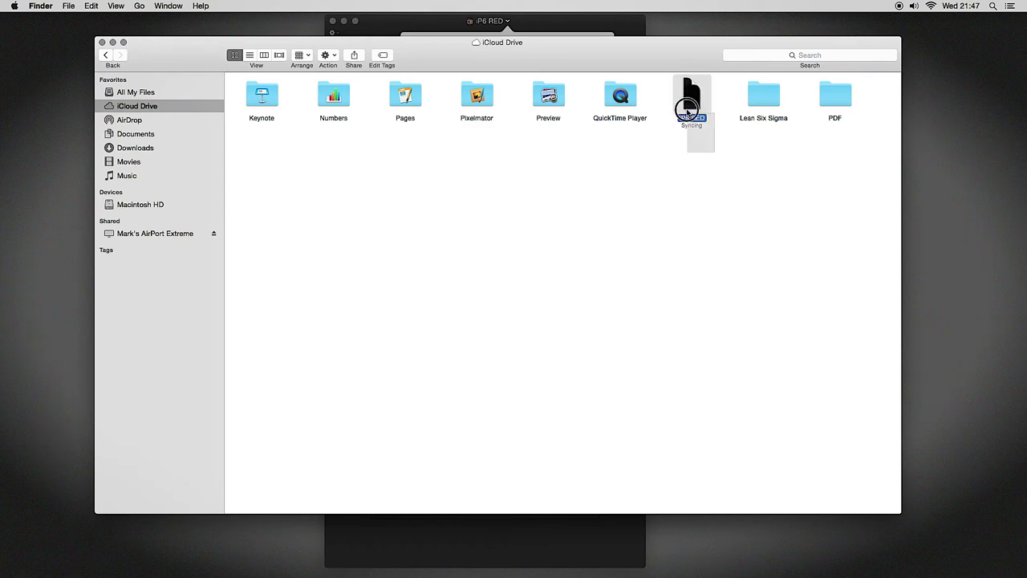
left_click(433, 28)
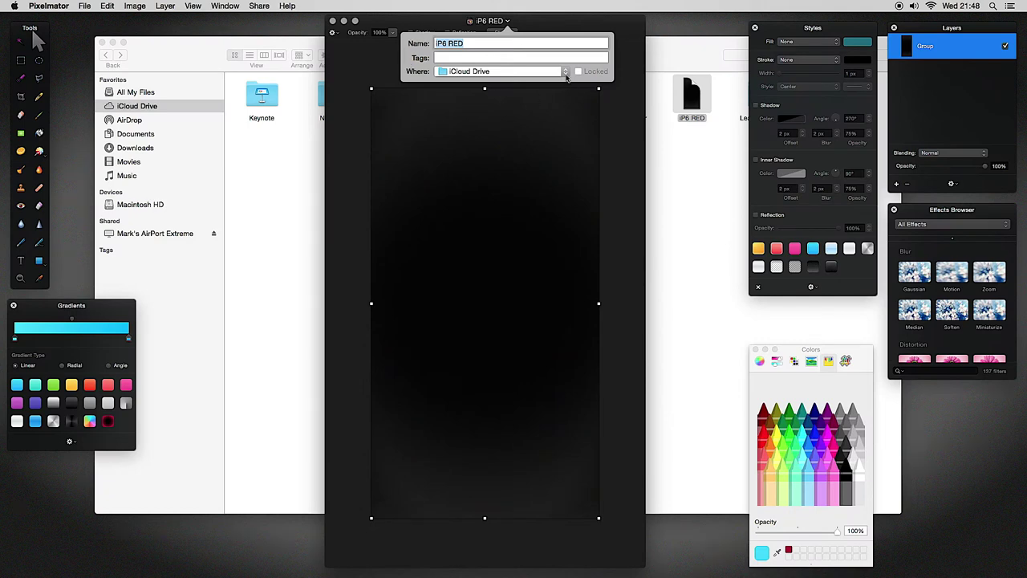
Switch iP6 RED's location between iCloud Drive and Pixelmator — iCloud, ending on Pixelmator — iCloud
left_click(594, 91)
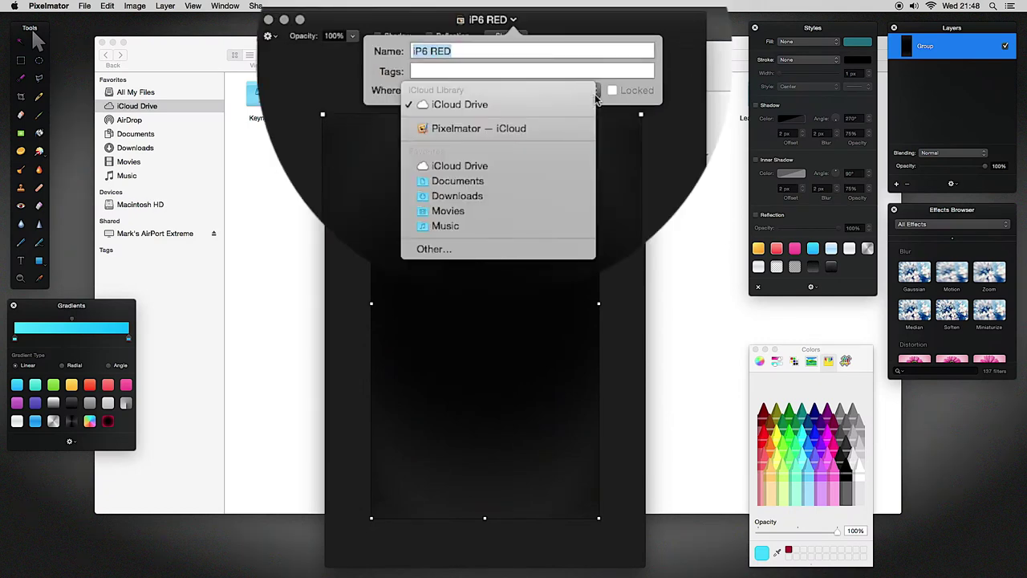
left_click(464, 130)
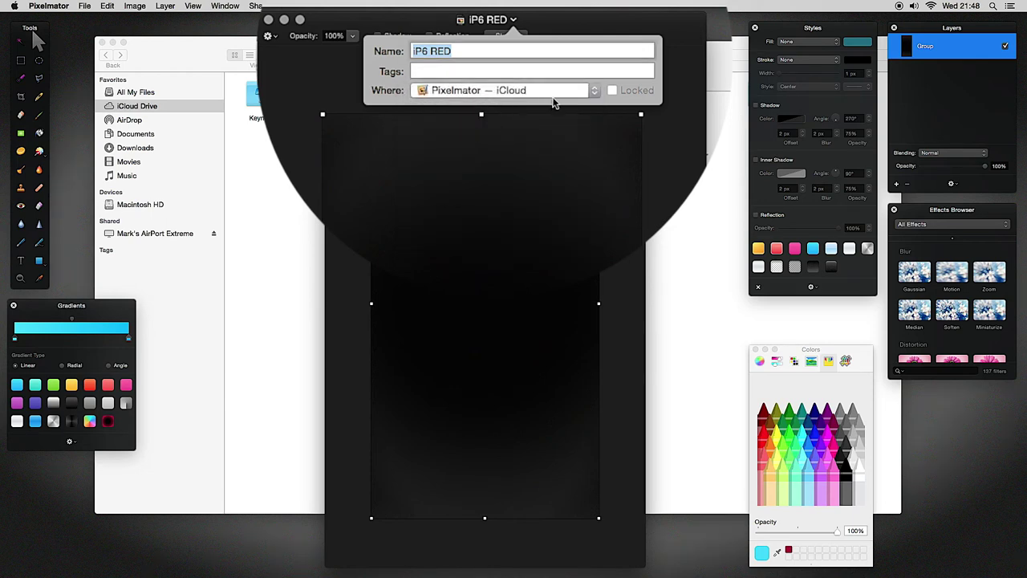
left_click(593, 92)
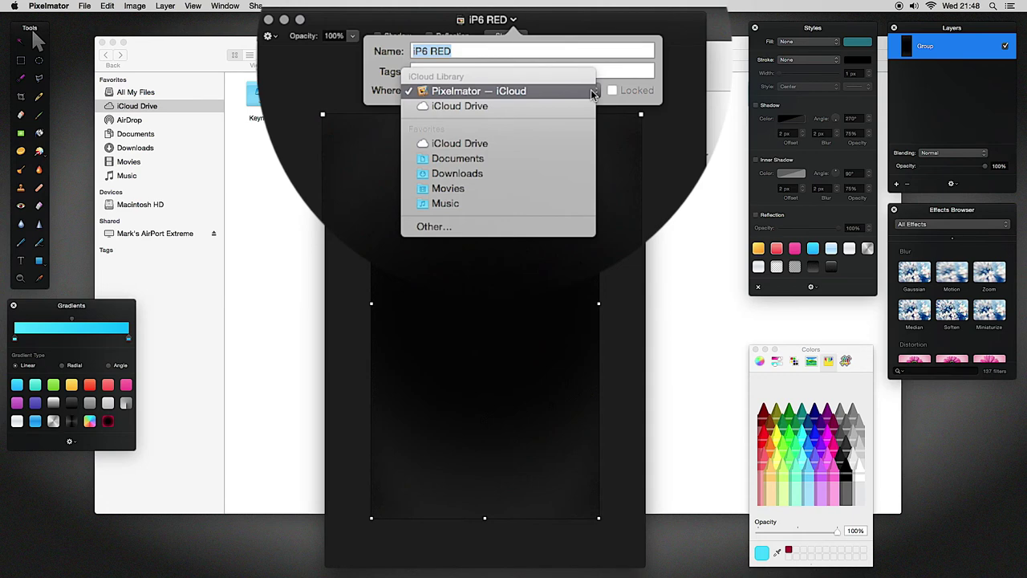
left_click(530, 106)
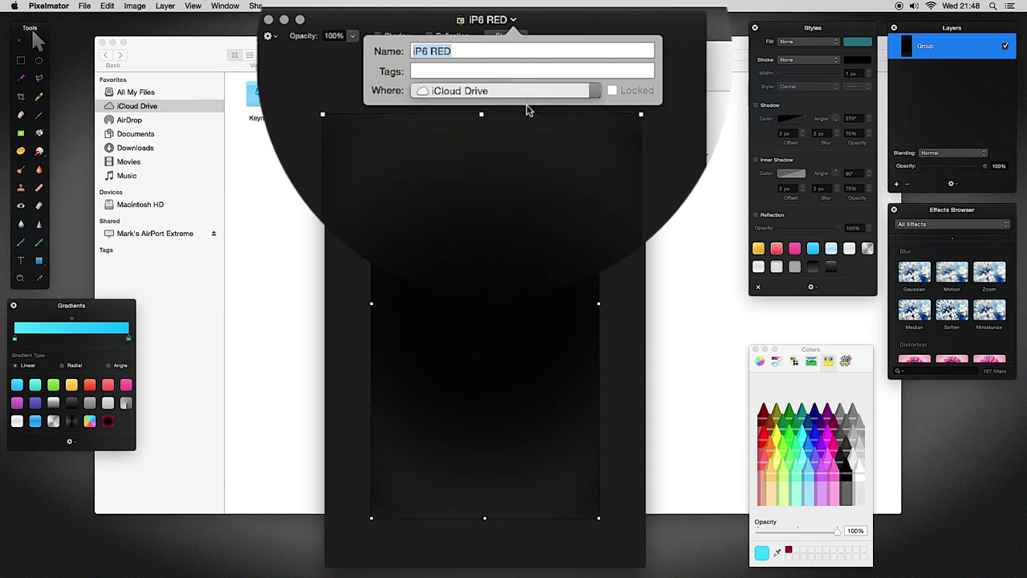
left_click(592, 92)
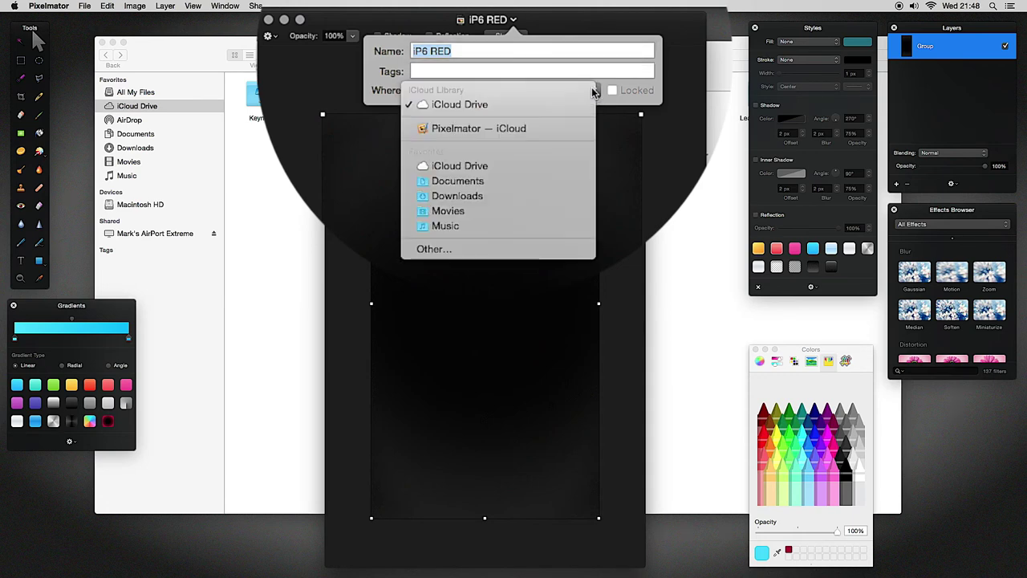
left_click(474, 170)
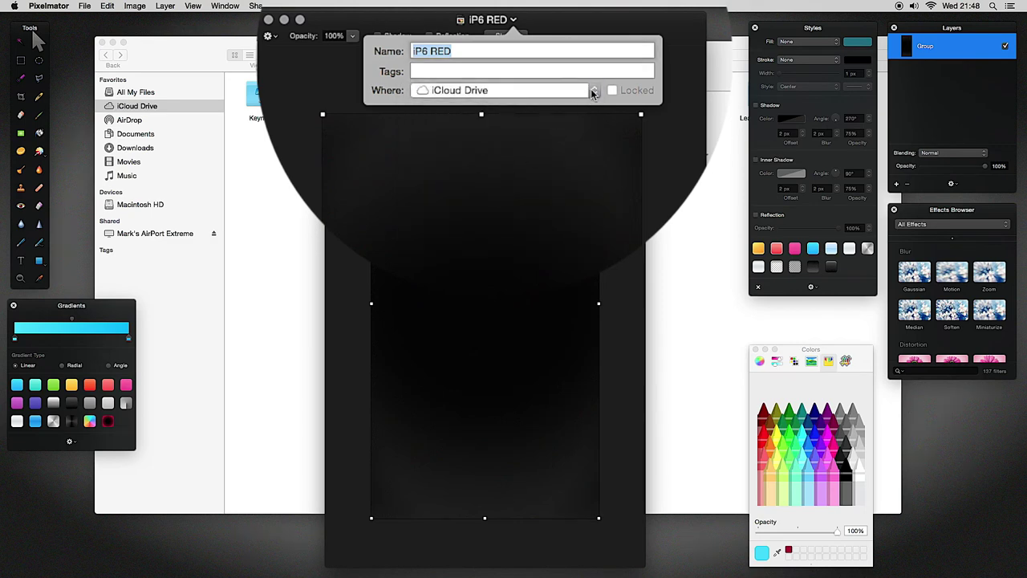
left_click(591, 91)
left_click(551, 120)
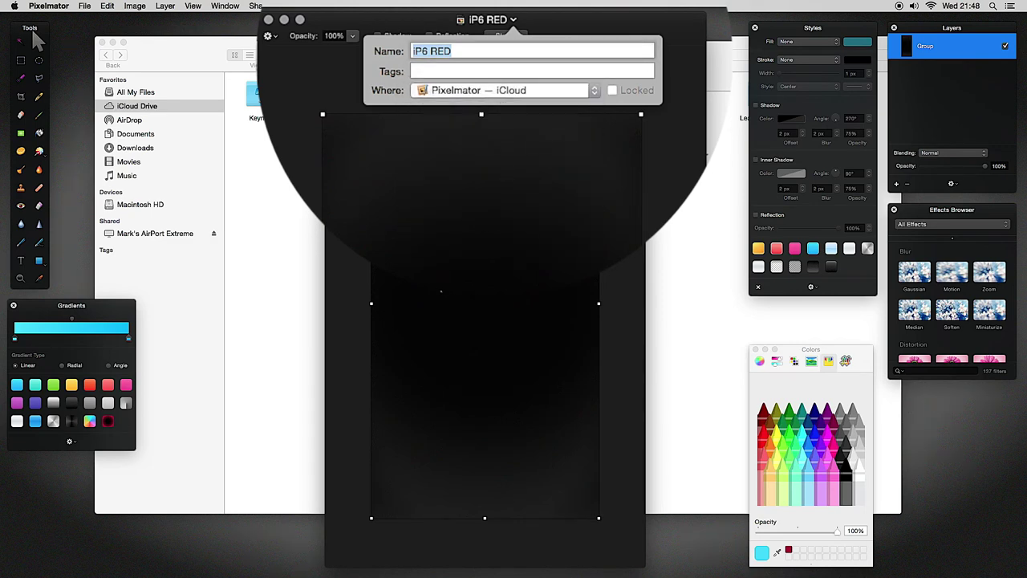
left_click(598, 92)
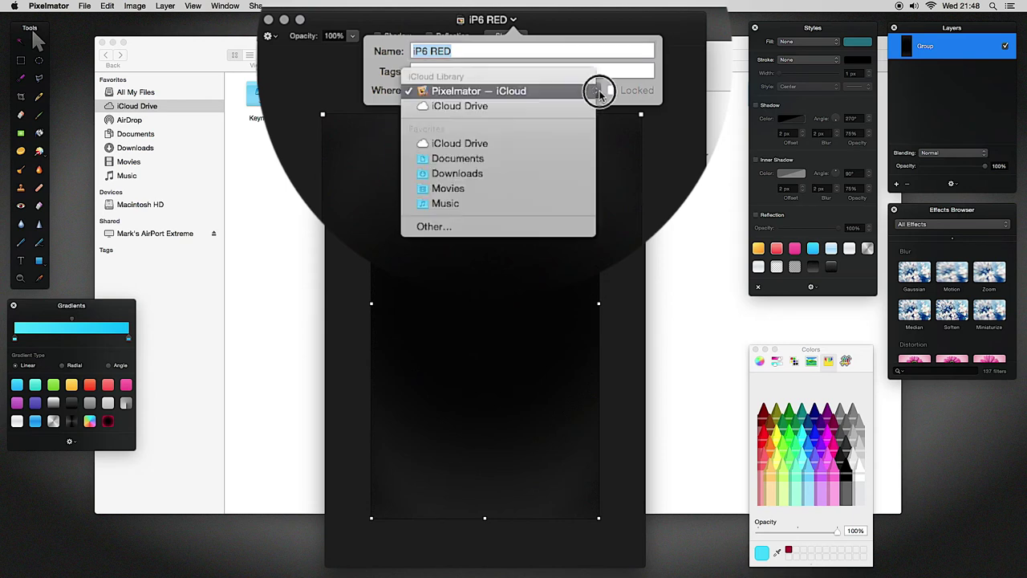
Move iP6 RED into iCloud Drive > Pixelmator > iPhone Backgrounds via the Other… browser
left_click(529, 227)
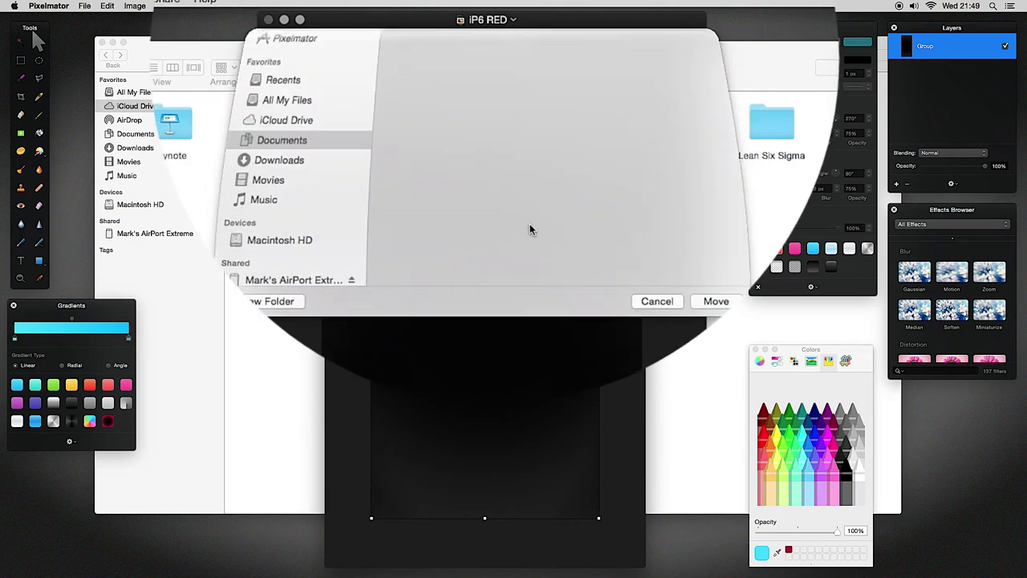
left_click(280, 169)
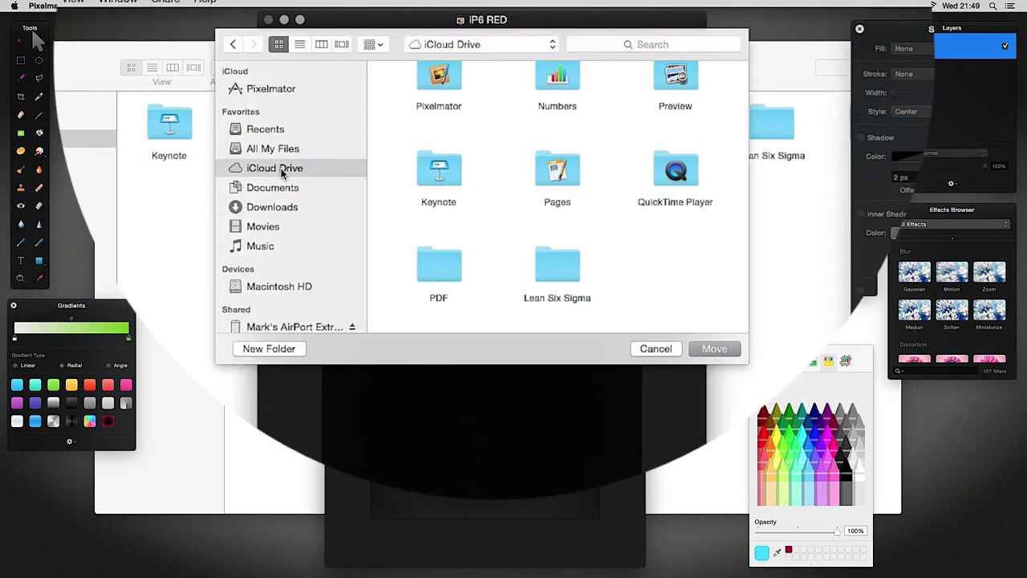
double_click(444, 76)
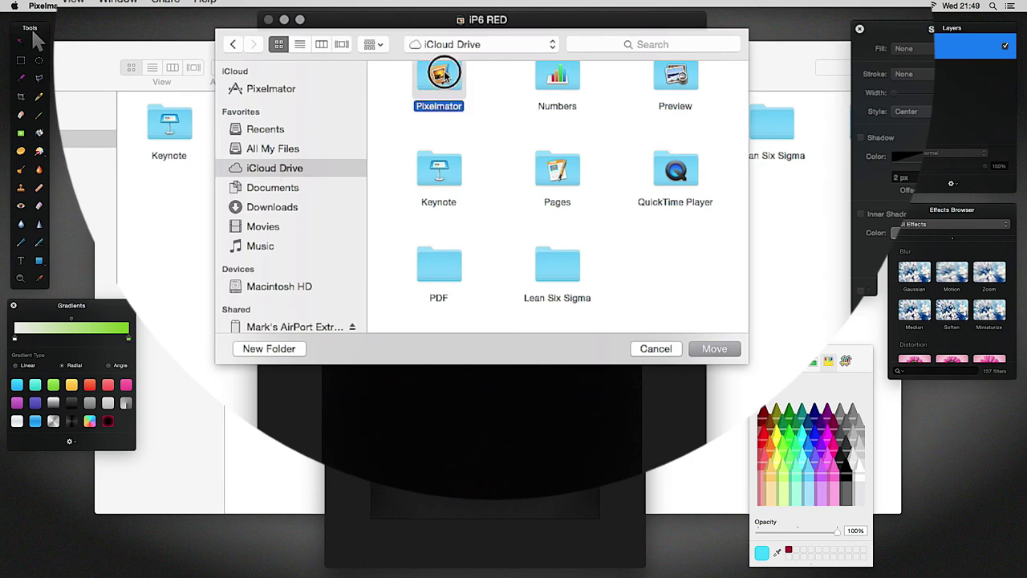
left_click(565, 86)
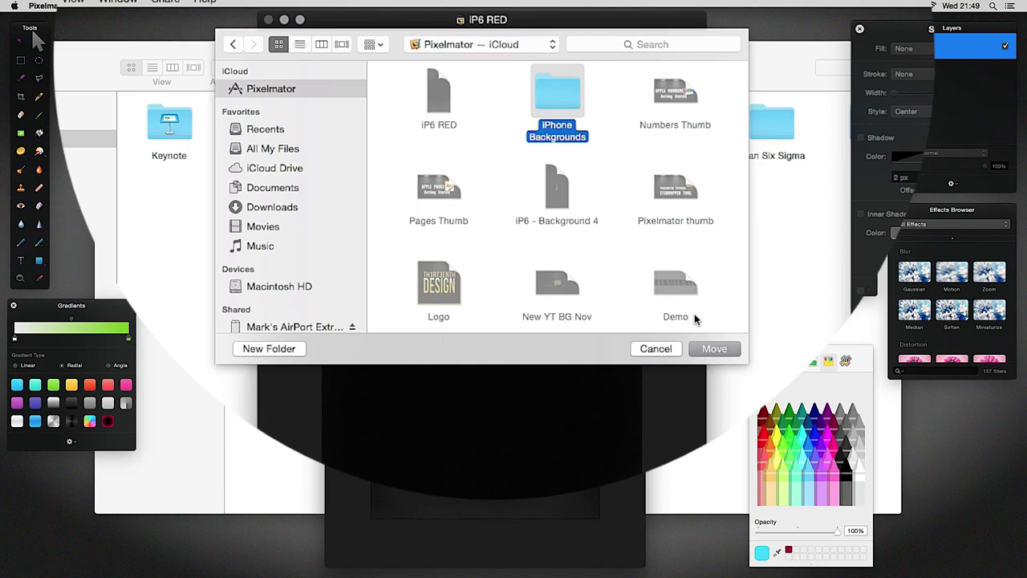
left_click(710, 353)
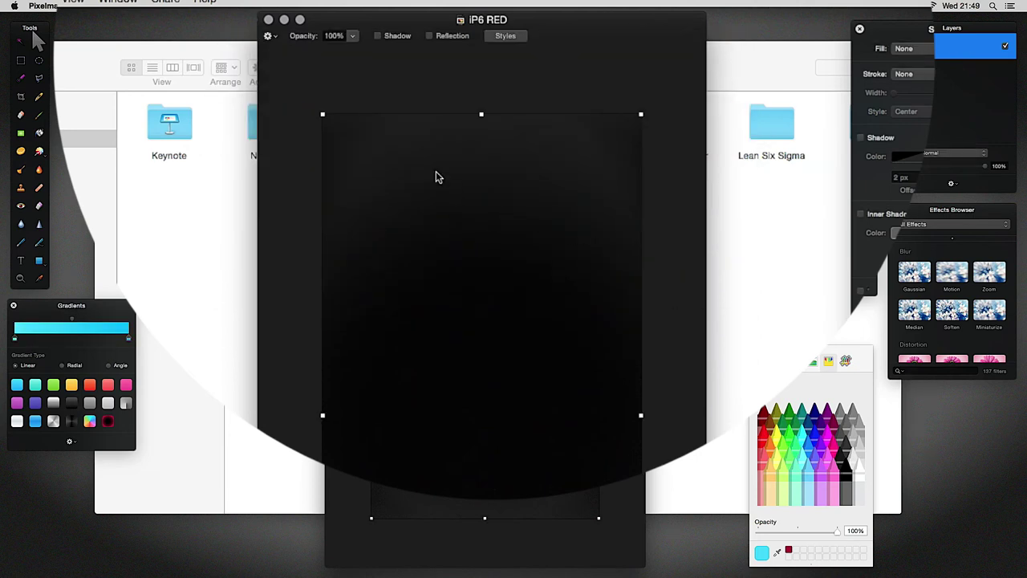
left_click(85, 55)
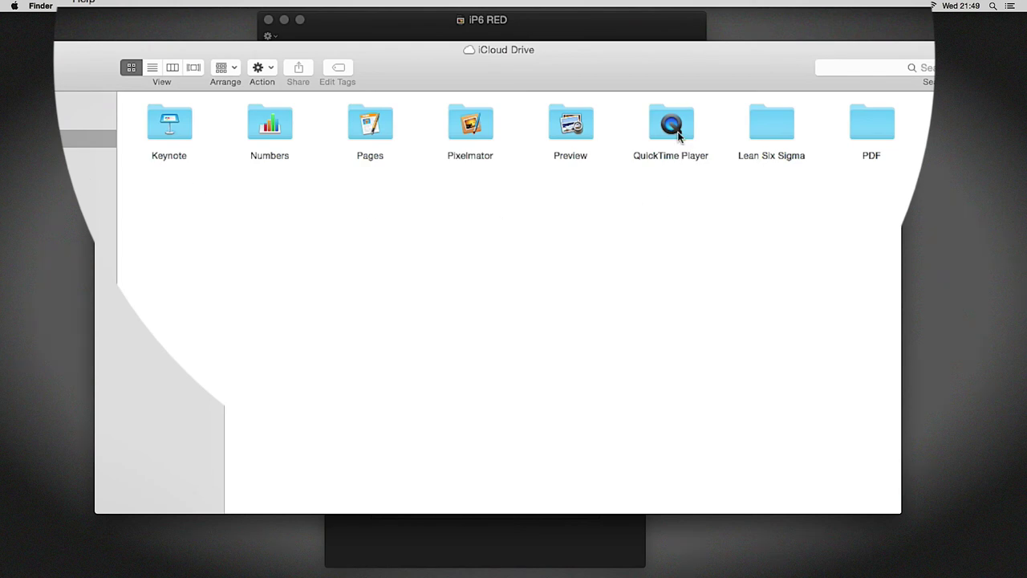
Open Pixelmator > iPhone Backgrounds in Finder and select the iP6 RED file
left_click_drag(813, 195, 149, 115)
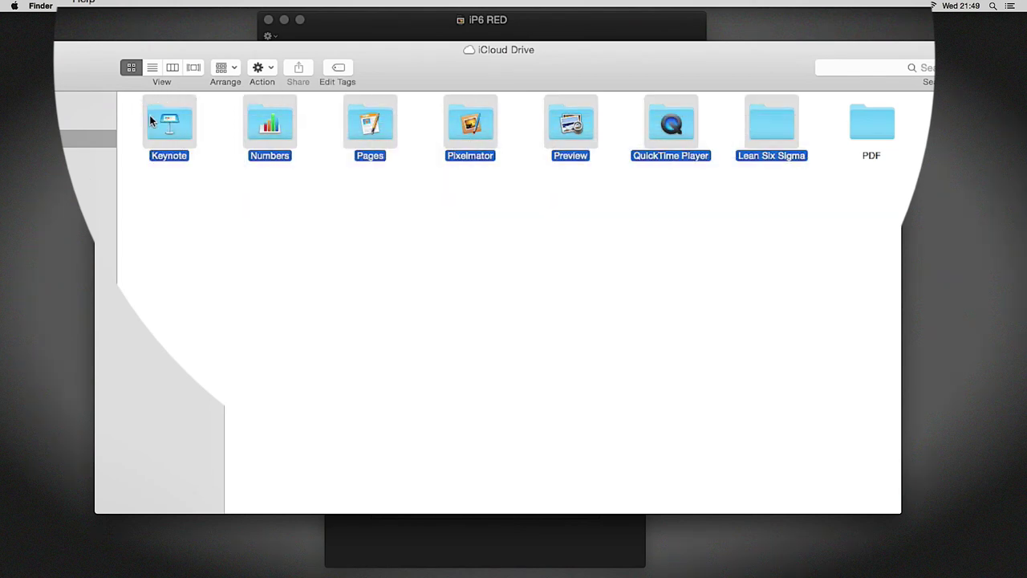
left_click(485, 162)
double_click(489, 133)
double_click(186, 167)
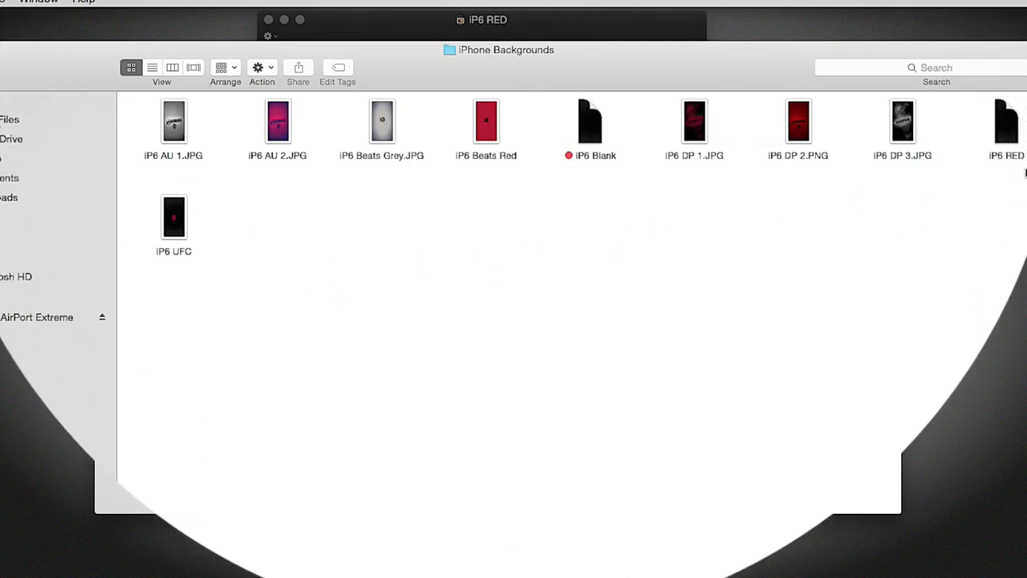
left_click(993, 124)
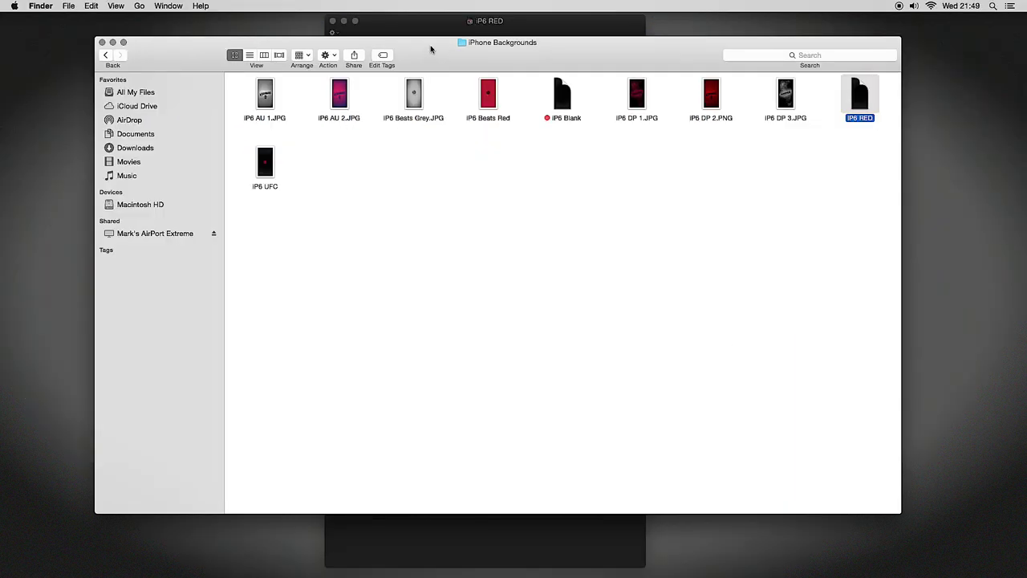
Fill the iP6 RED canvas with a black-to-red radial gradient from its centre, then close the document
left_click(428, 33)
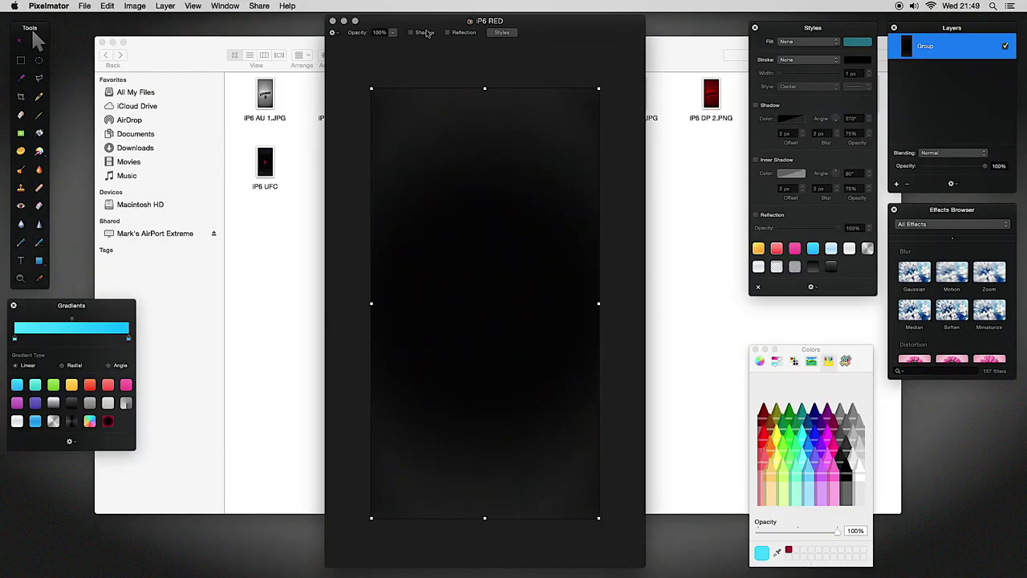
left_click(390, 146)
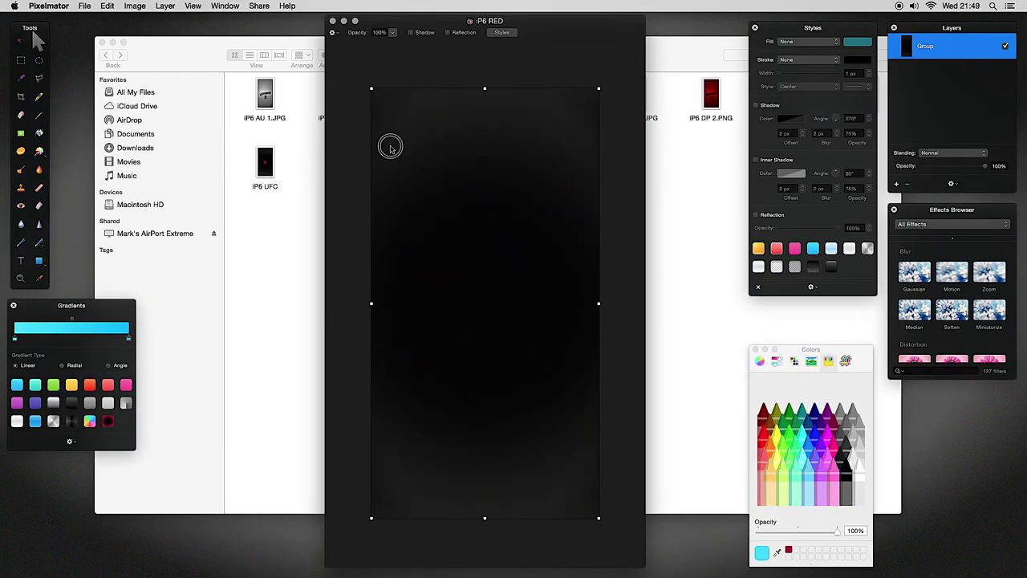
left_click(21, 132)
left_click(108, 421)
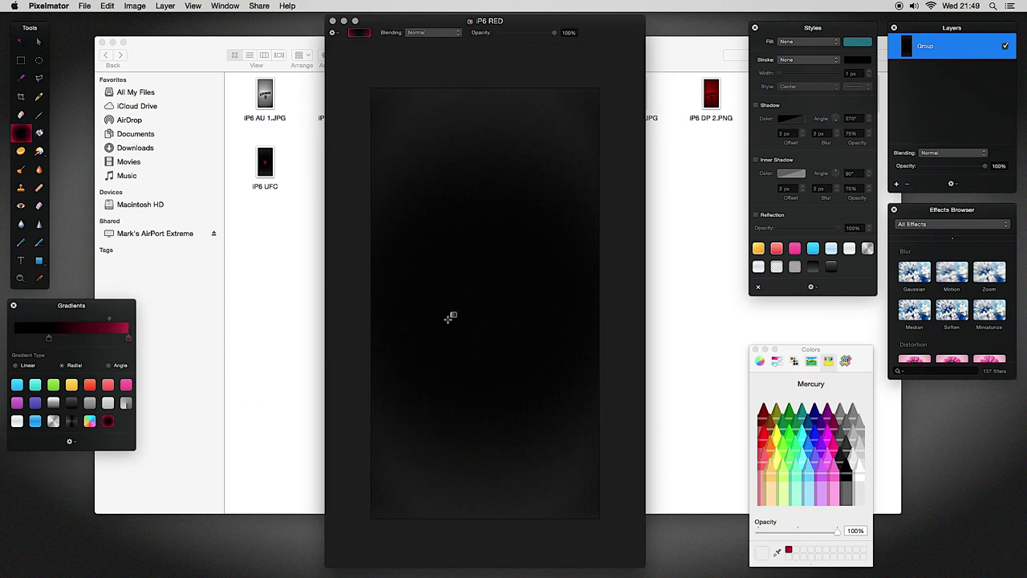
left_click_drag(460, 278, 591, 458)
left_click(332, 21)
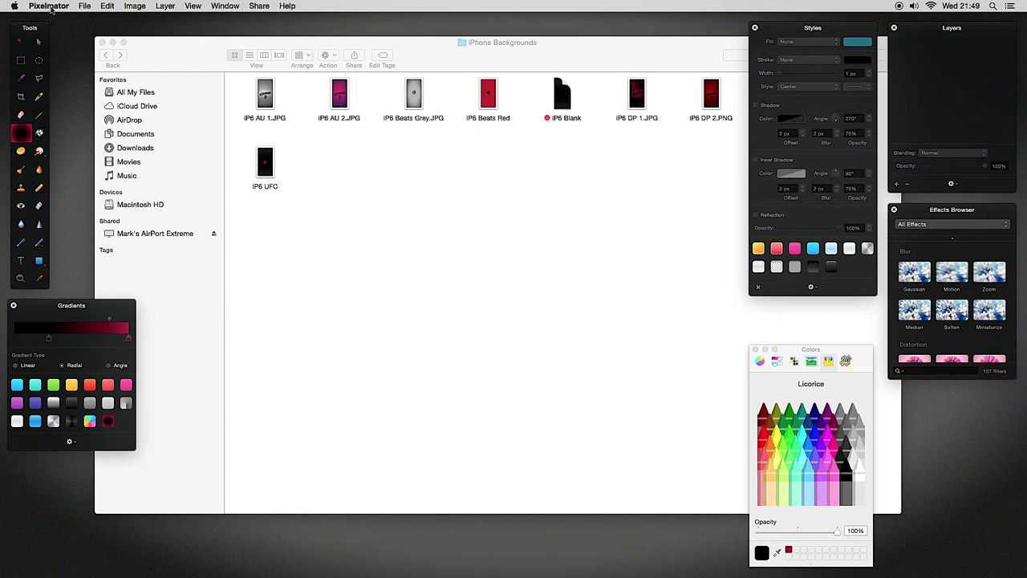
left_click(50, 8)
Quit Pixelmator and check iP6 RED's Syncing status in the iPhone Backgrounds folder
left_click(72, 108)
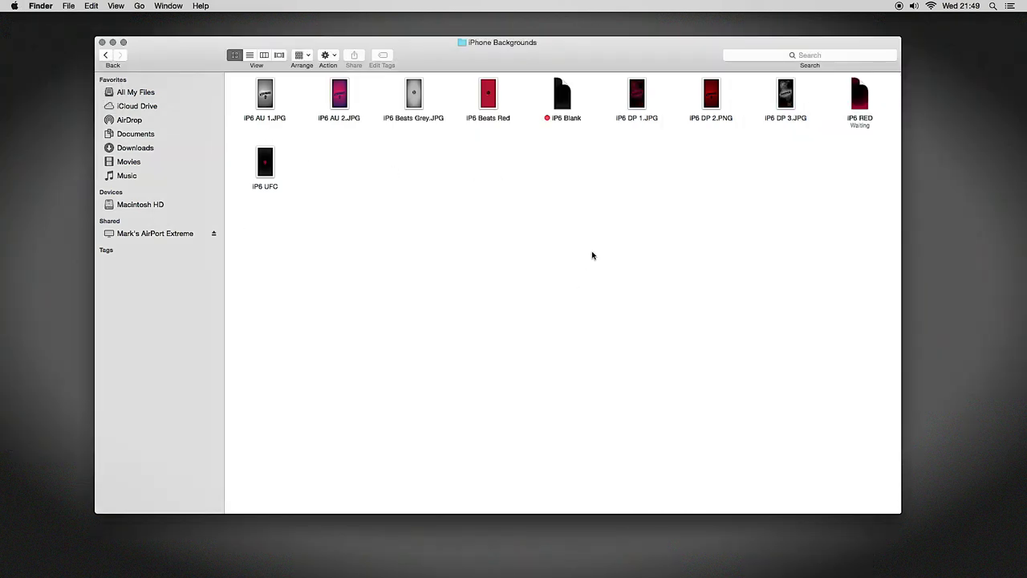
left_click(848, 99)
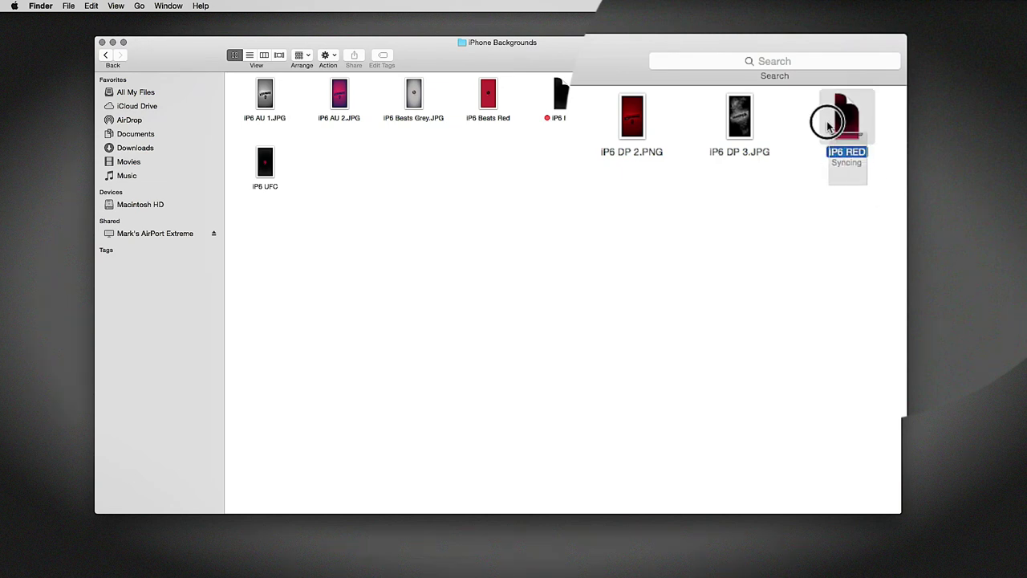
left_click(794, 224)
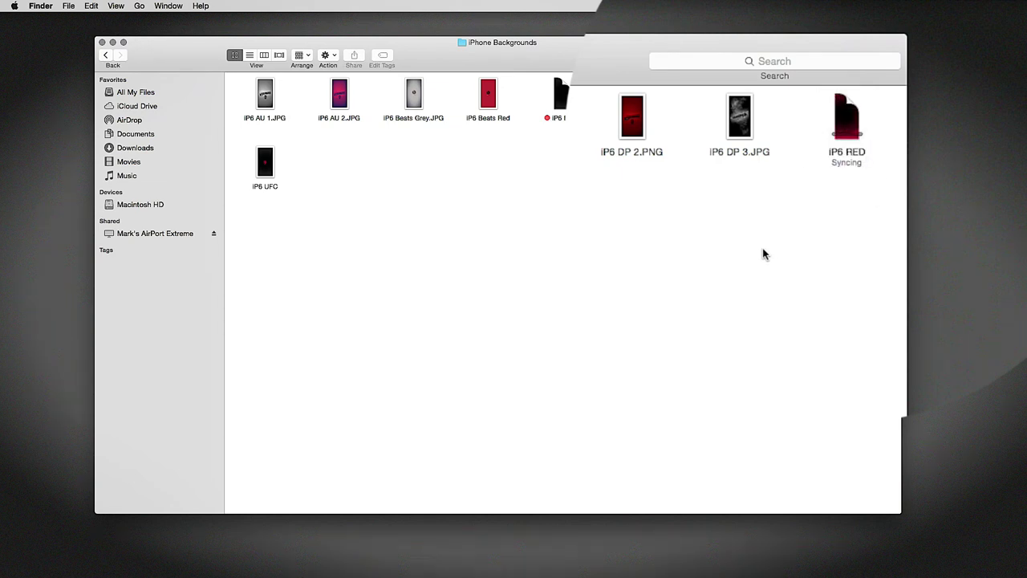
left_click(848, 117)
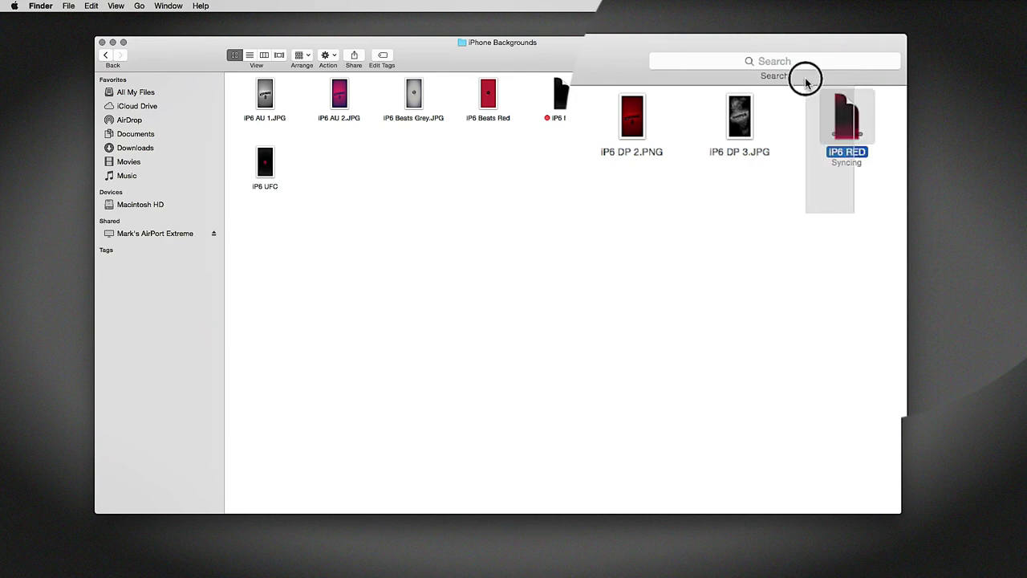
left_click(831, 253)
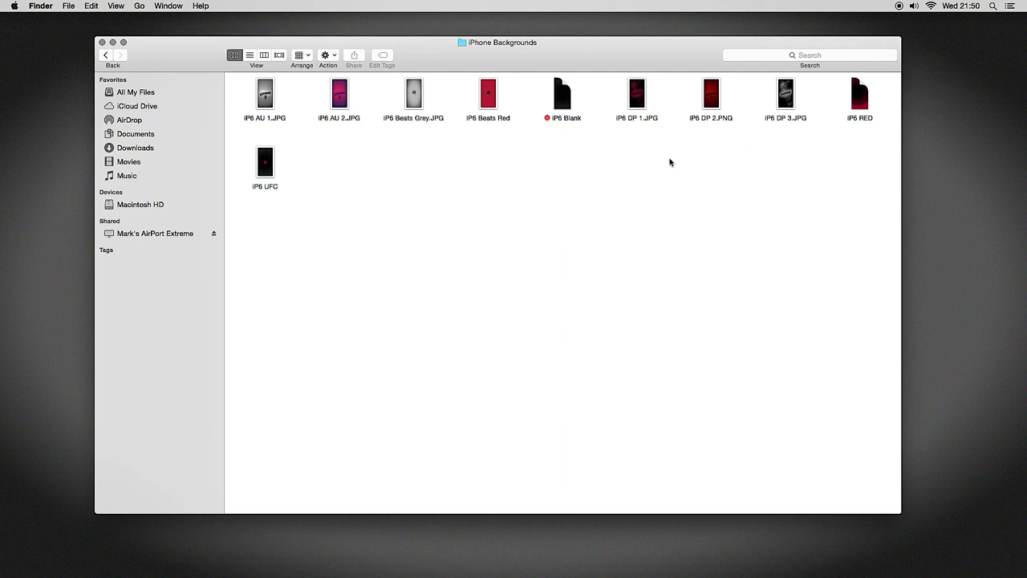
left_click(134, 107)
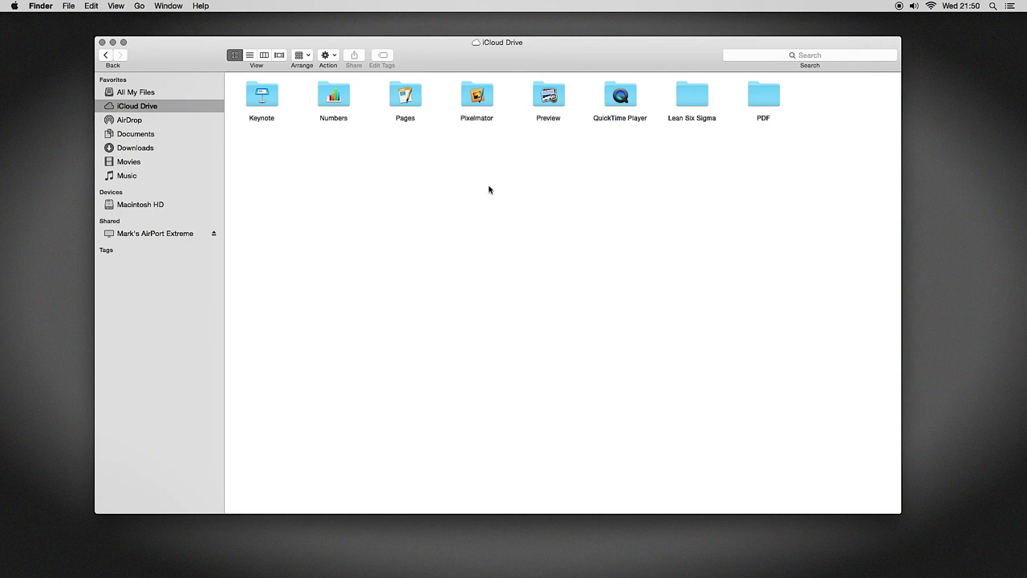